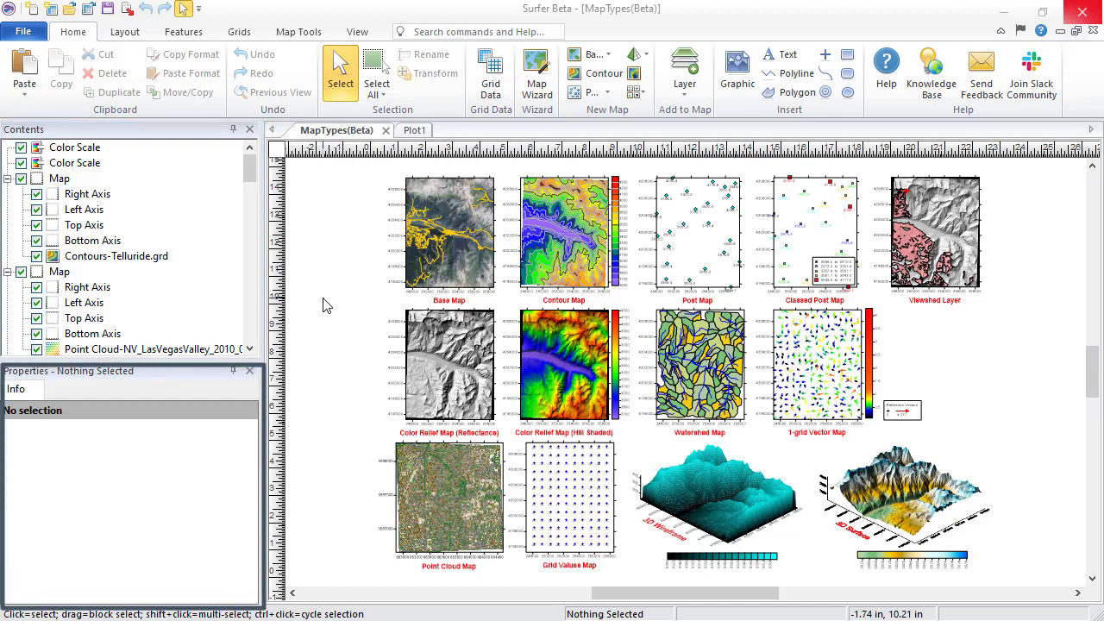
Switch from the MapTypes(Beta) example to the blank Plot1 page.
click(410, 130)
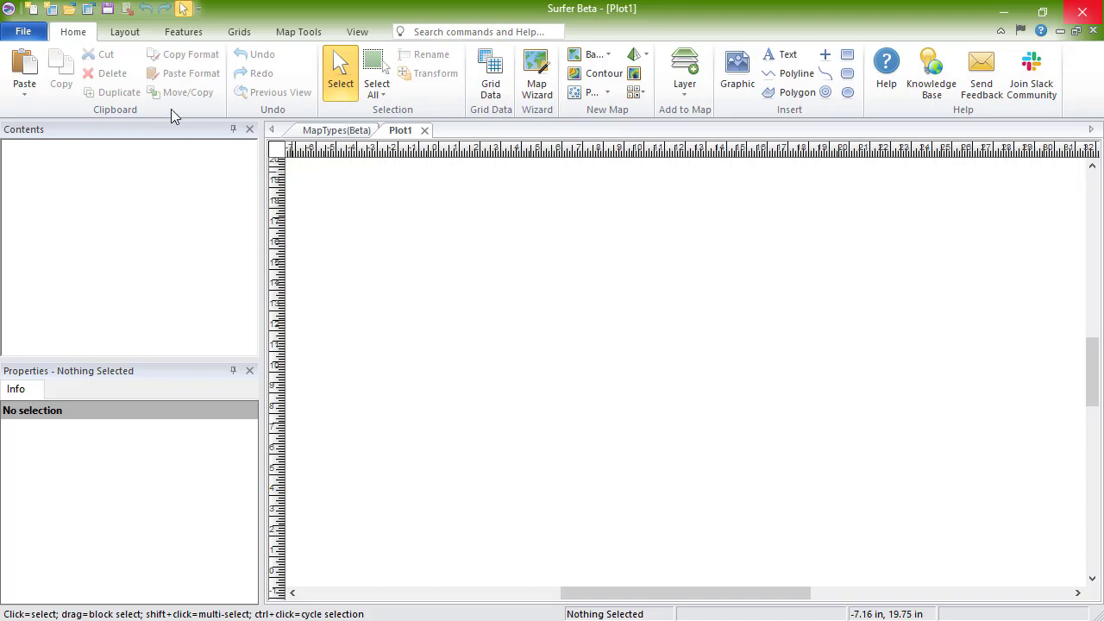
Create a base map on Plot1 from the Tahoe_UTM image.
click(71, 39)
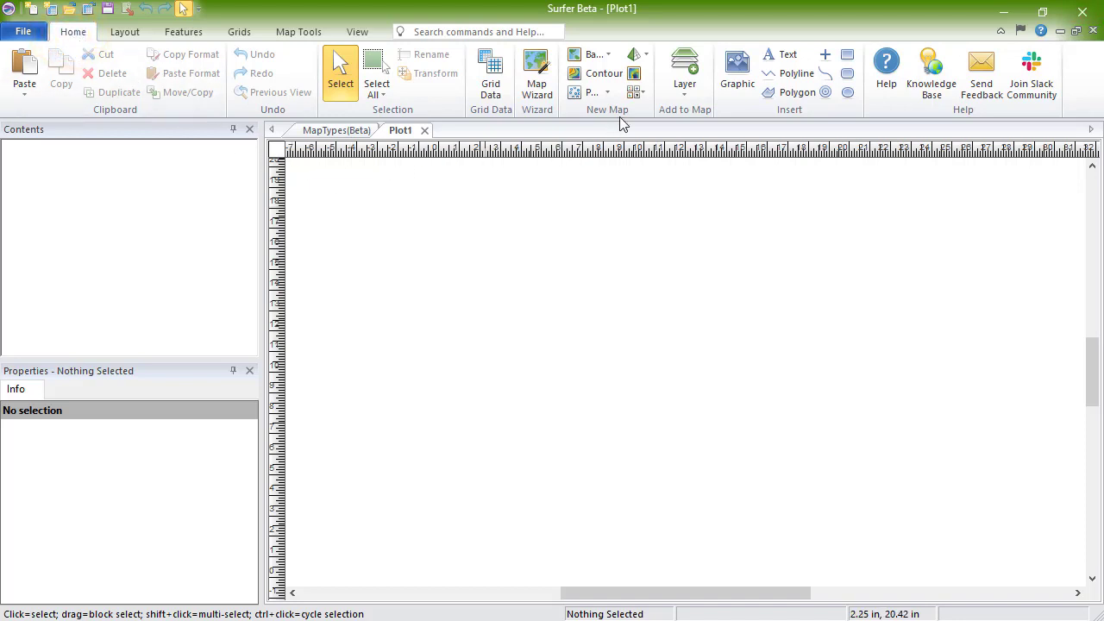
click(609, 55)
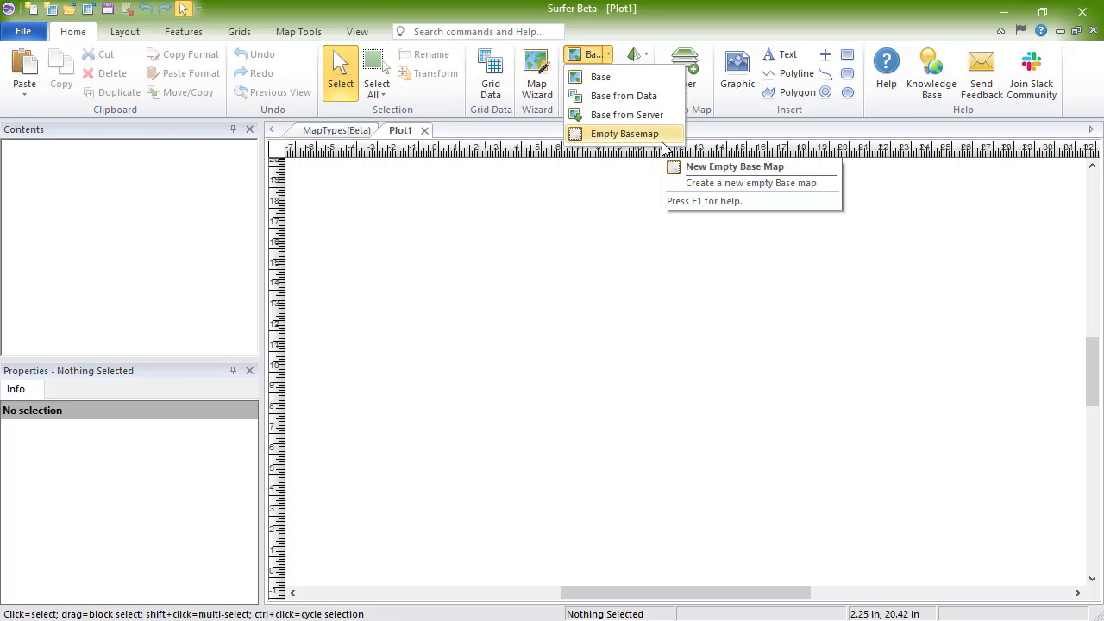
click(664, 75)
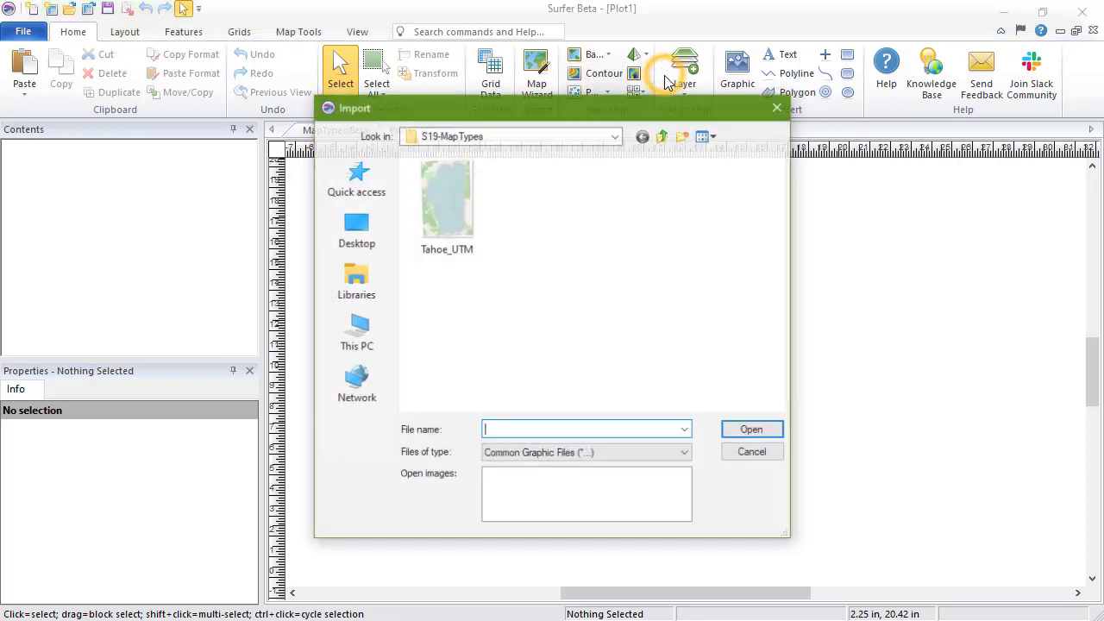
click(454, 206)
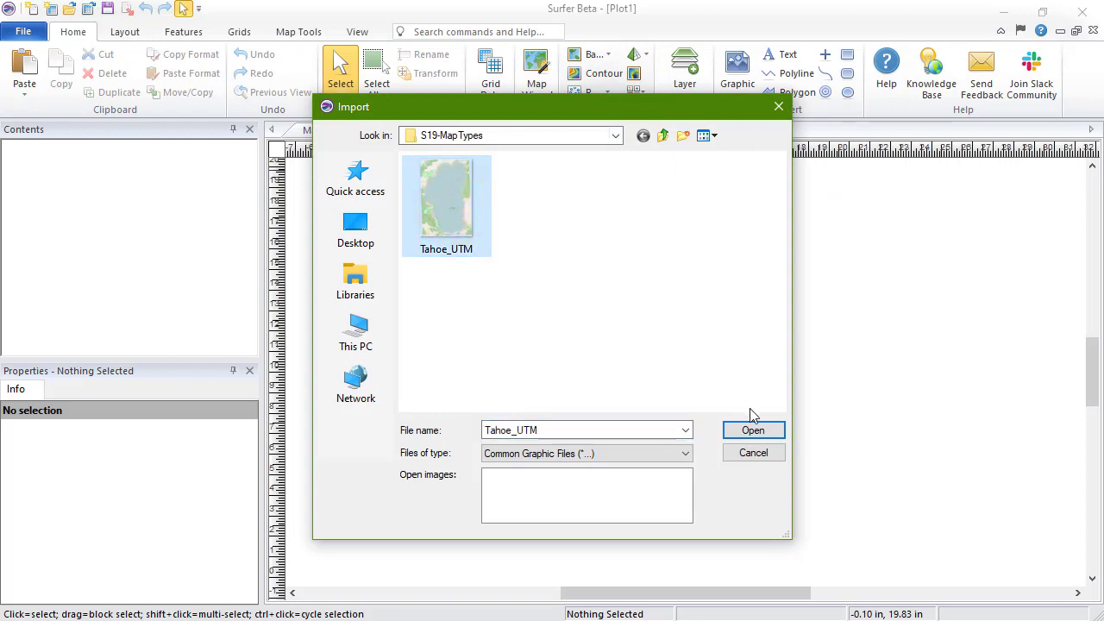
click(766, 432)
click(693, 382)
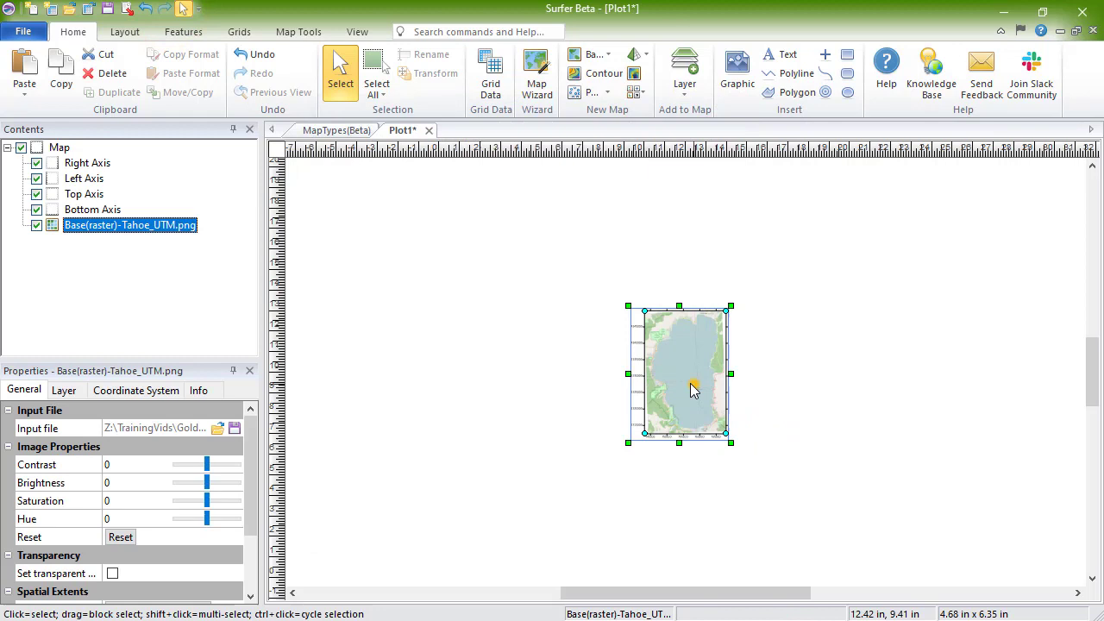
Drag the Tahoe base map to the upper-left corner of the page.
drag(693, 382, 408, 239)
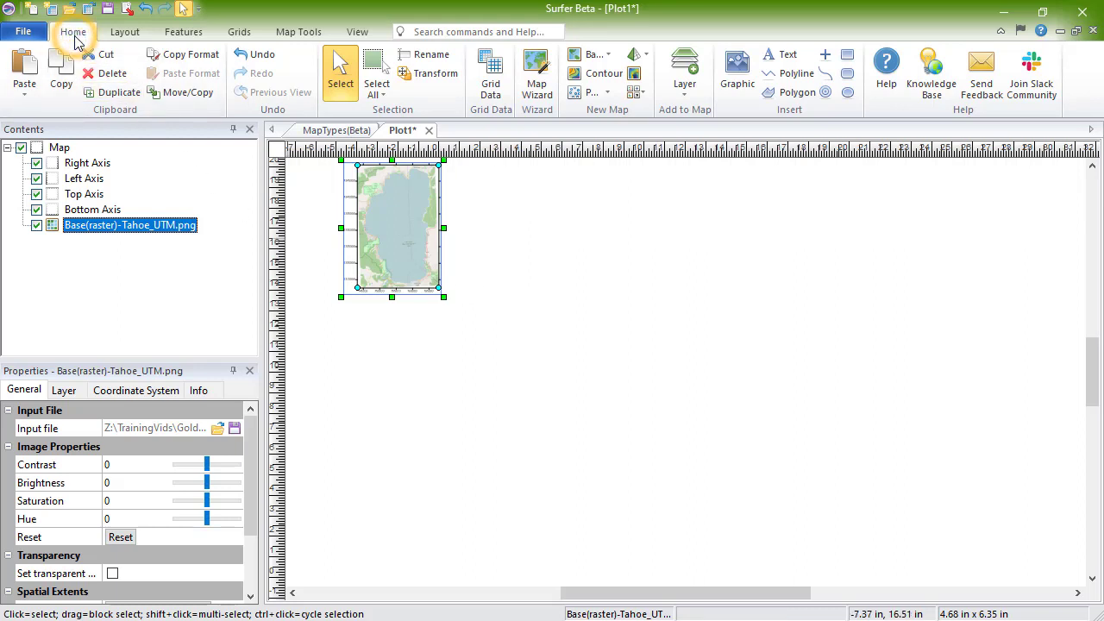
In the Map Wizard, use the project file Points.dat with Post and Classed Post map types.
click(534, 75)
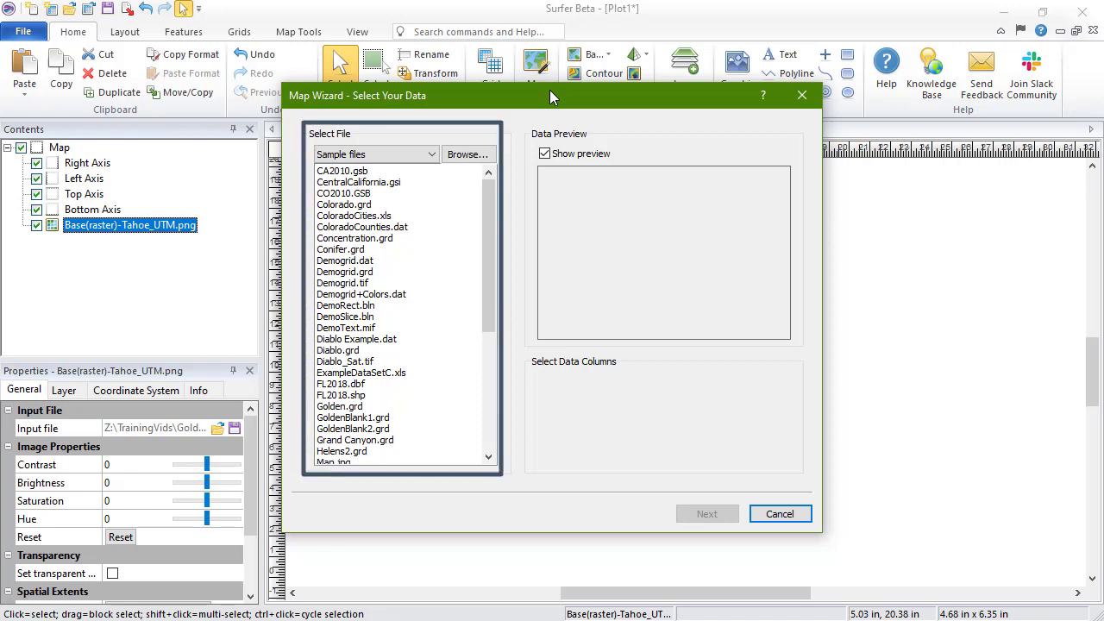
click(432, 155)
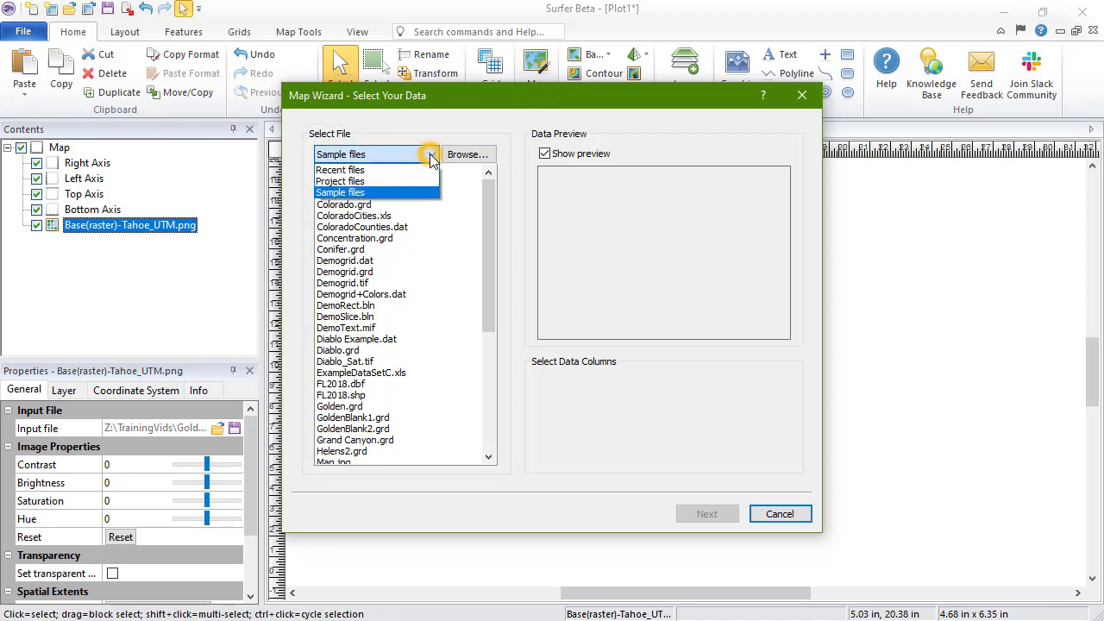
click(421, 181)
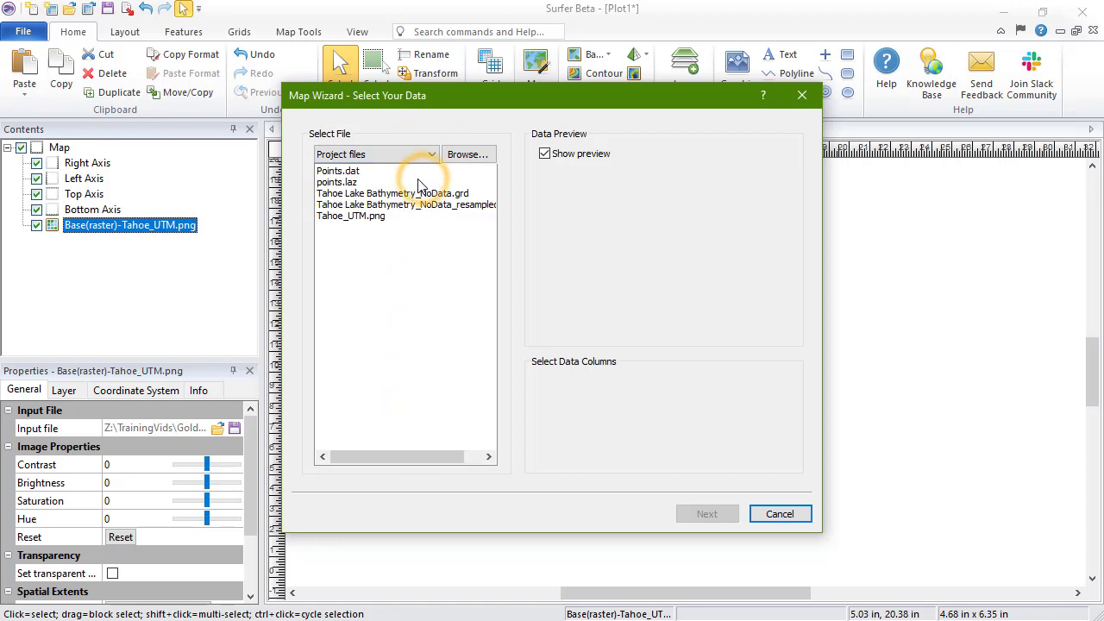
click(350, 171)
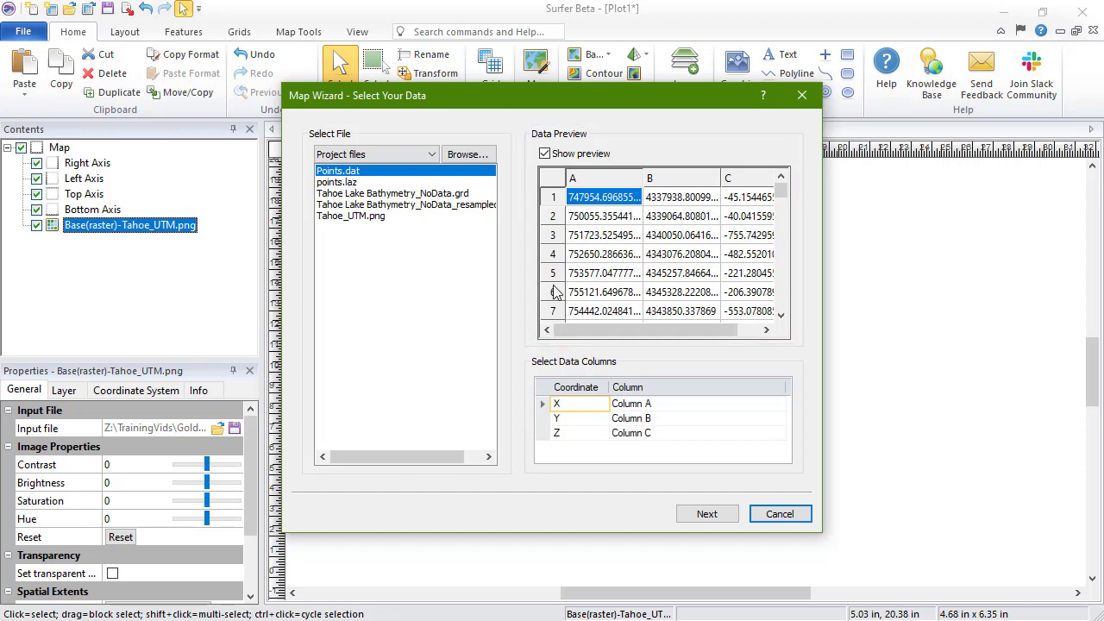
click(734, 516)
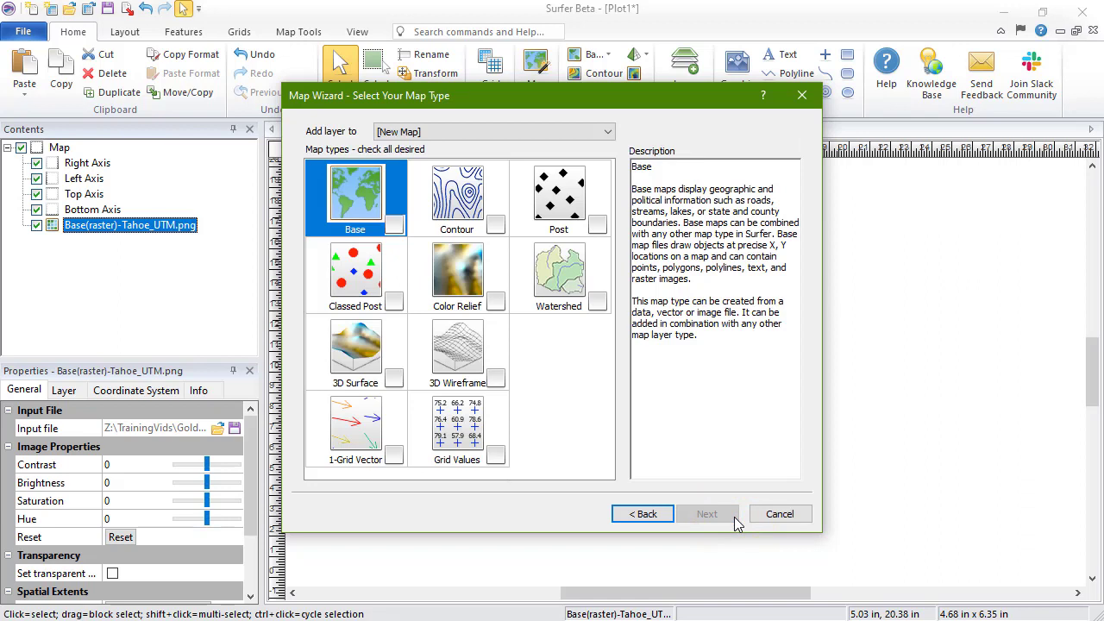
click(598, 225)
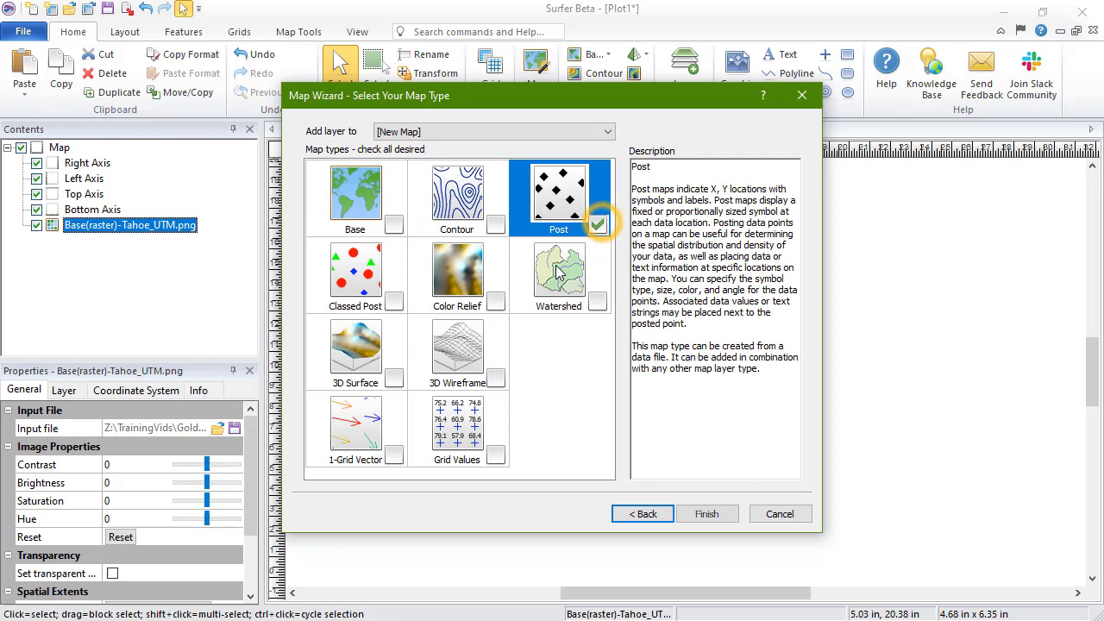
click(393, 301)
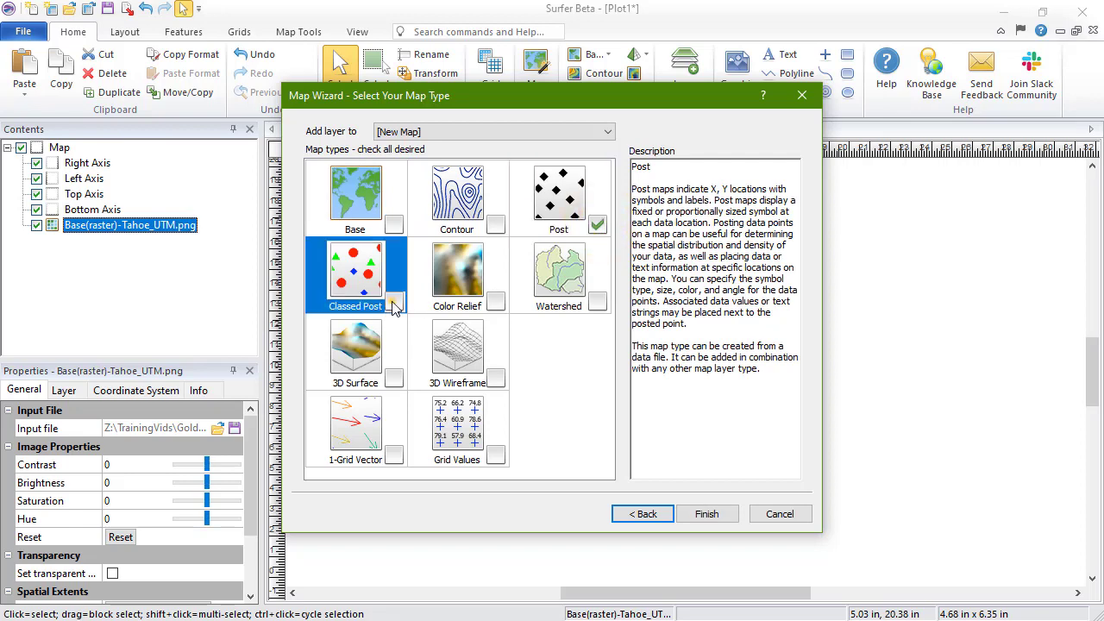
Create the Points.dat maps and break the Classed Post layer out into its own map.
click(711, 514)
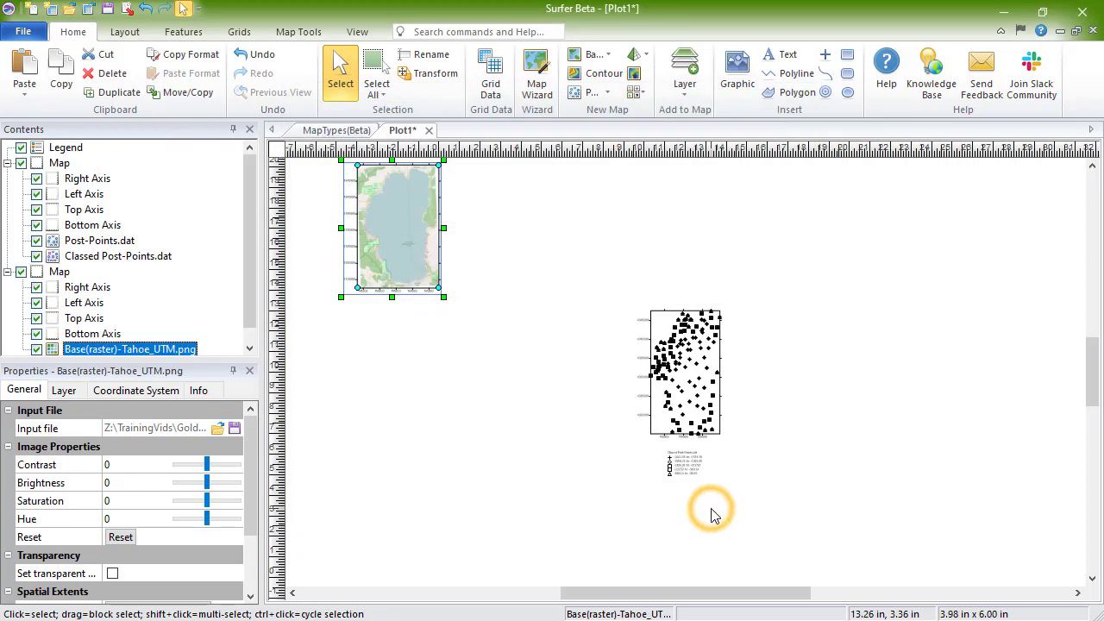
right_click(57, 257)
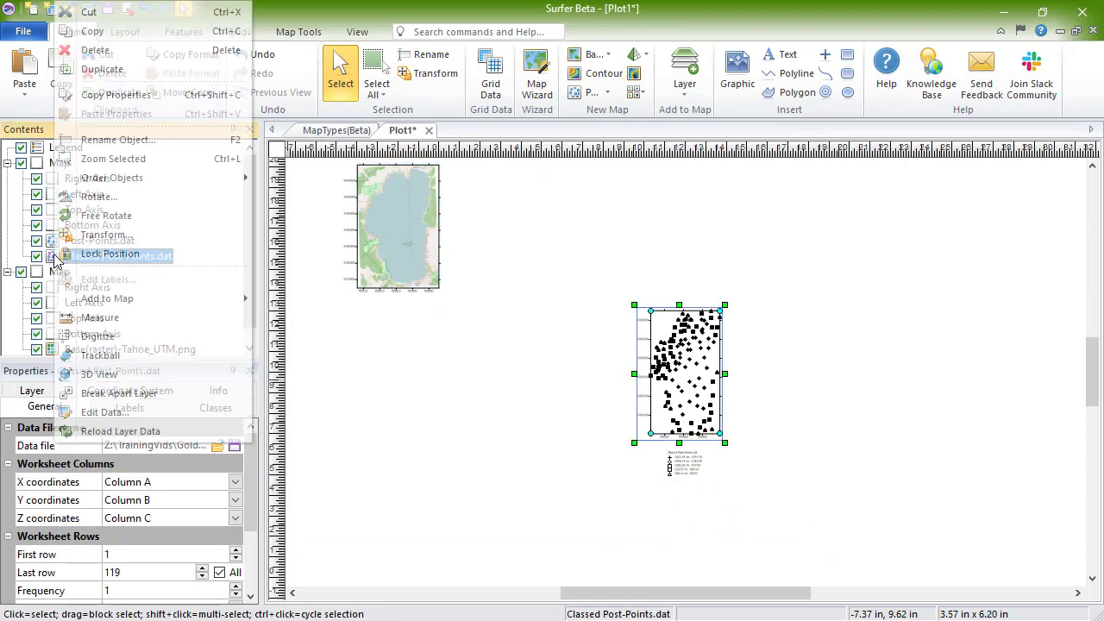
click(188, 393)
Line up the Classed Post map, its legend and the Post map beside the lake map.
drag(706, 391, 513, 236)
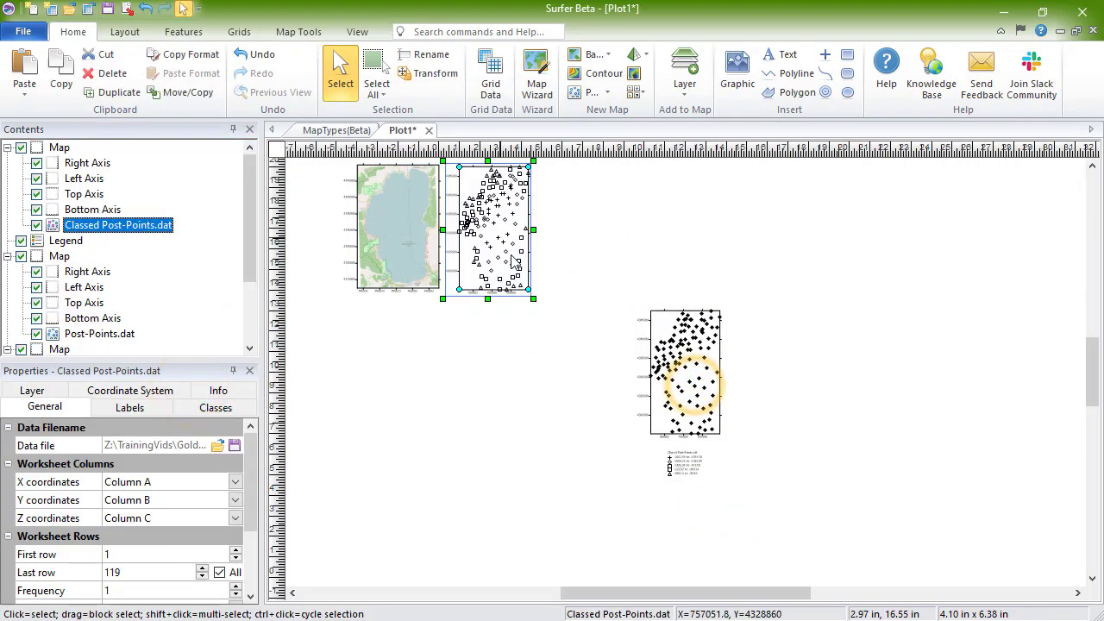
drag(693, 463, 552, 224)
drag(697, 412, 641, 269)
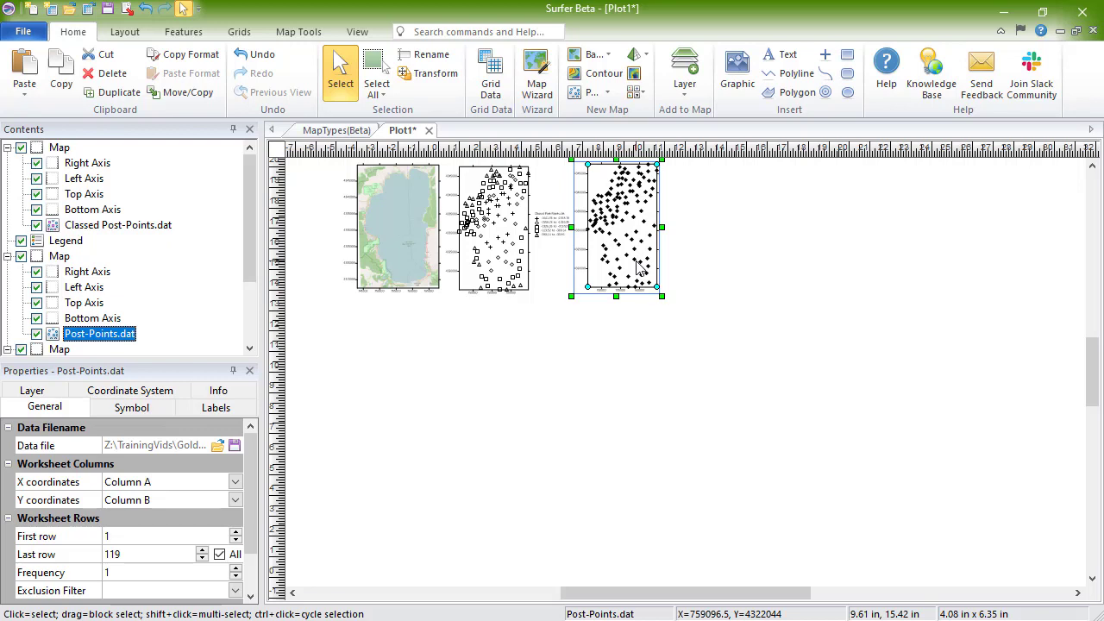
Add a Point Cloud map from points.laz, accepting the default import settings.
click(63, 34)
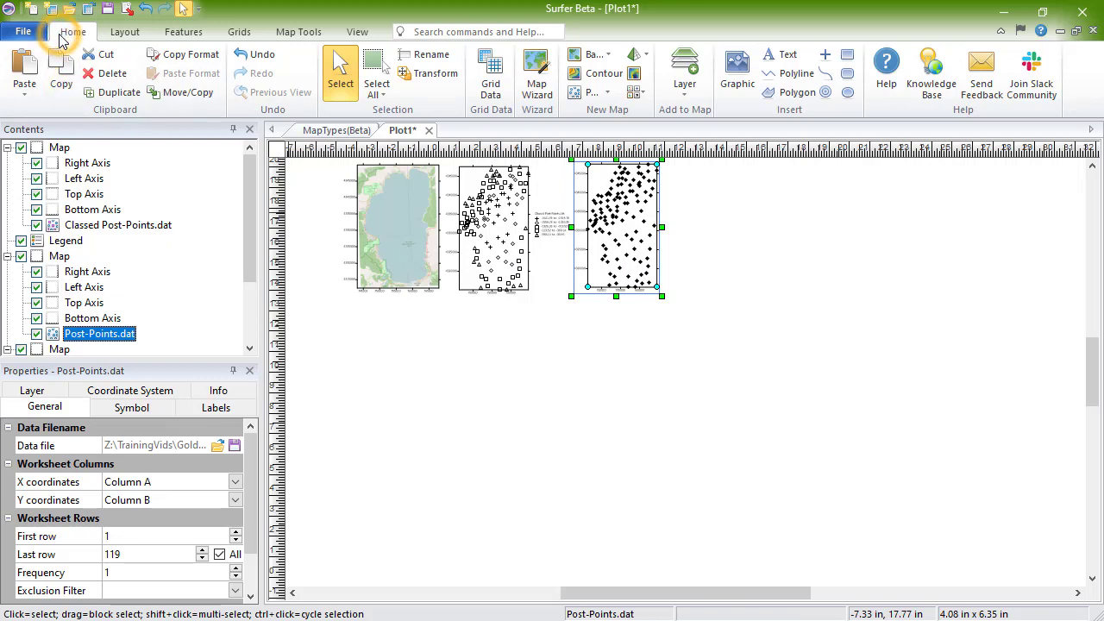
click(639, 93)
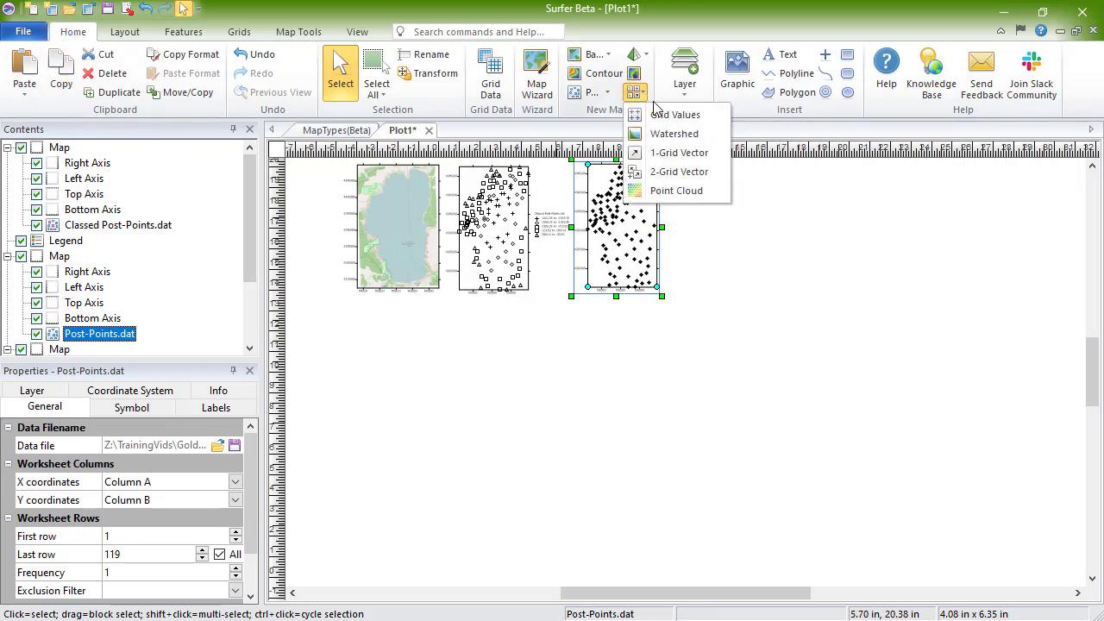
click(708, 188)
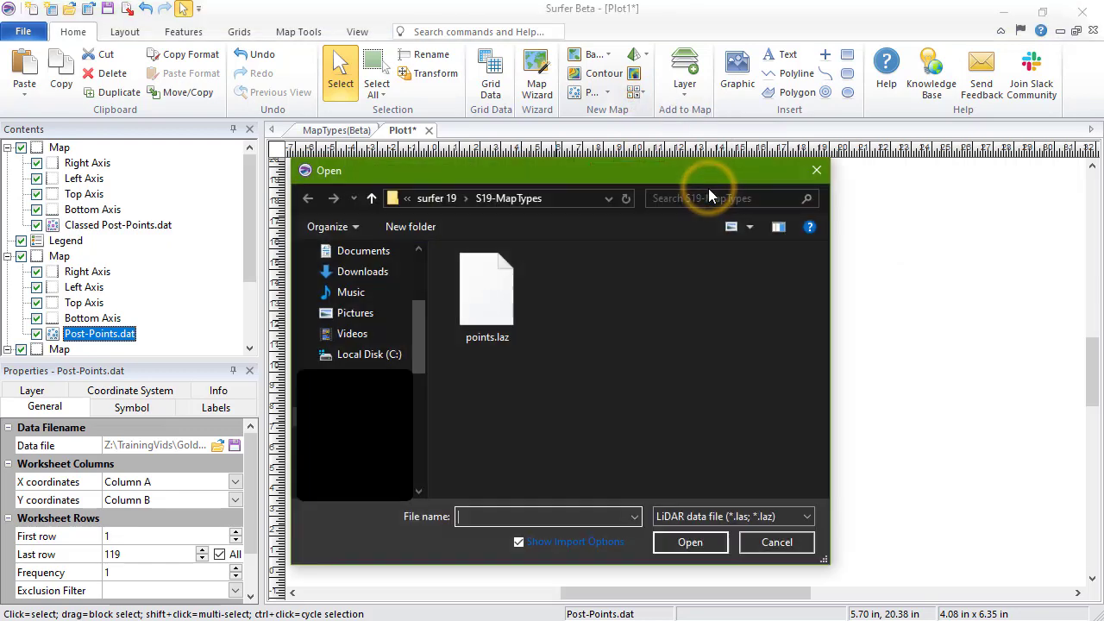
click(481, 321)
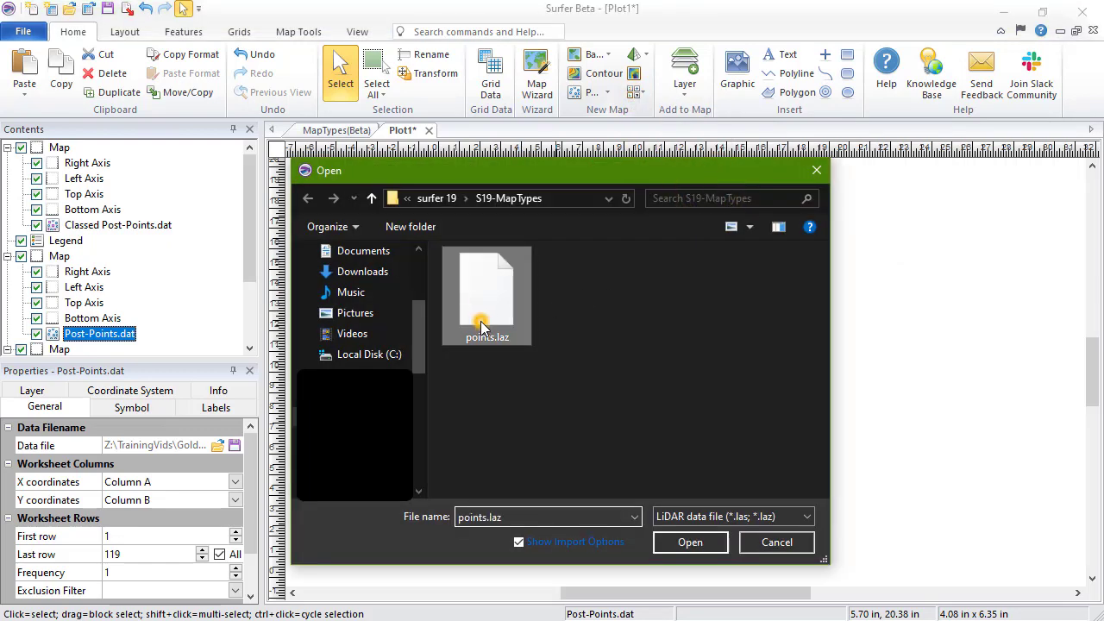
click(699, 543)
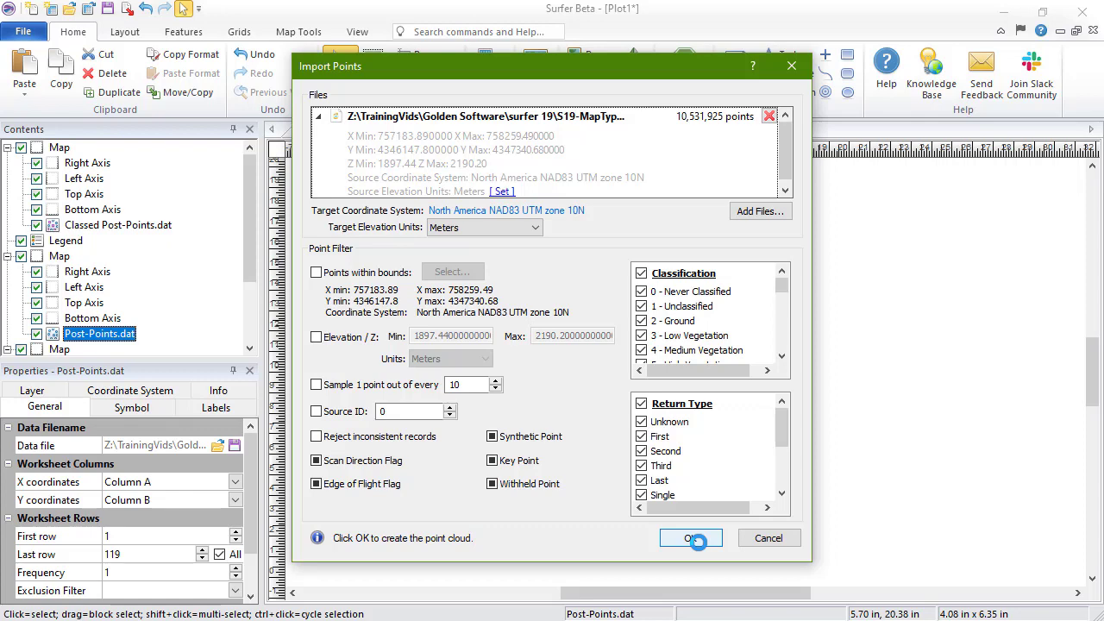
click(695, 539)
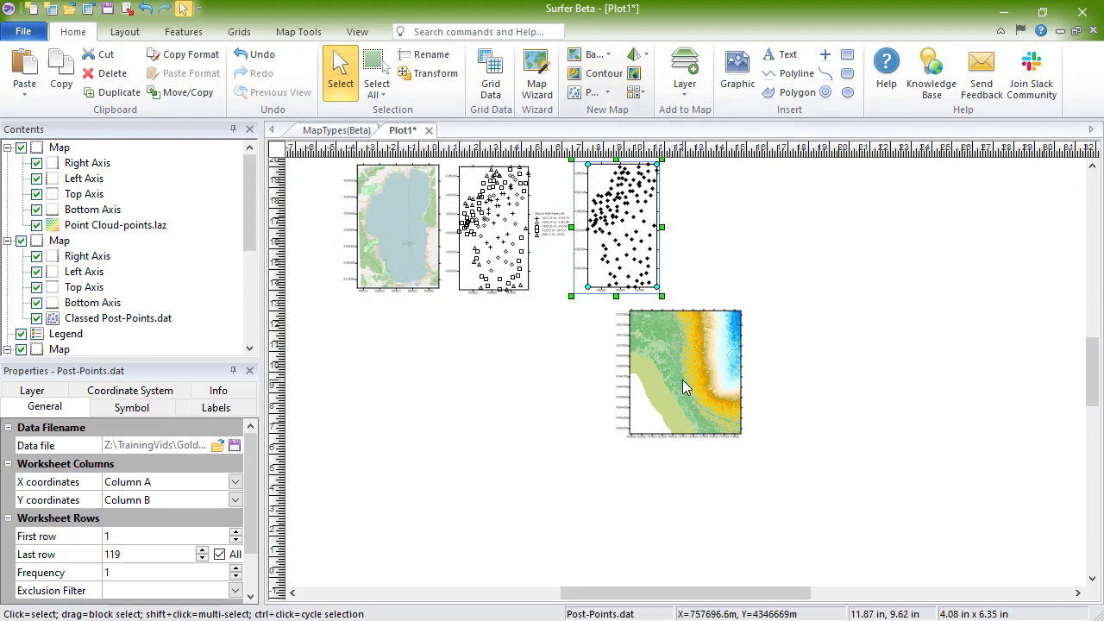
mouse_move(682, 381)
mouse_down()
mouse_move(733, 337)
mouse_move(736, 228)
mouse_up()
click(839, 245)
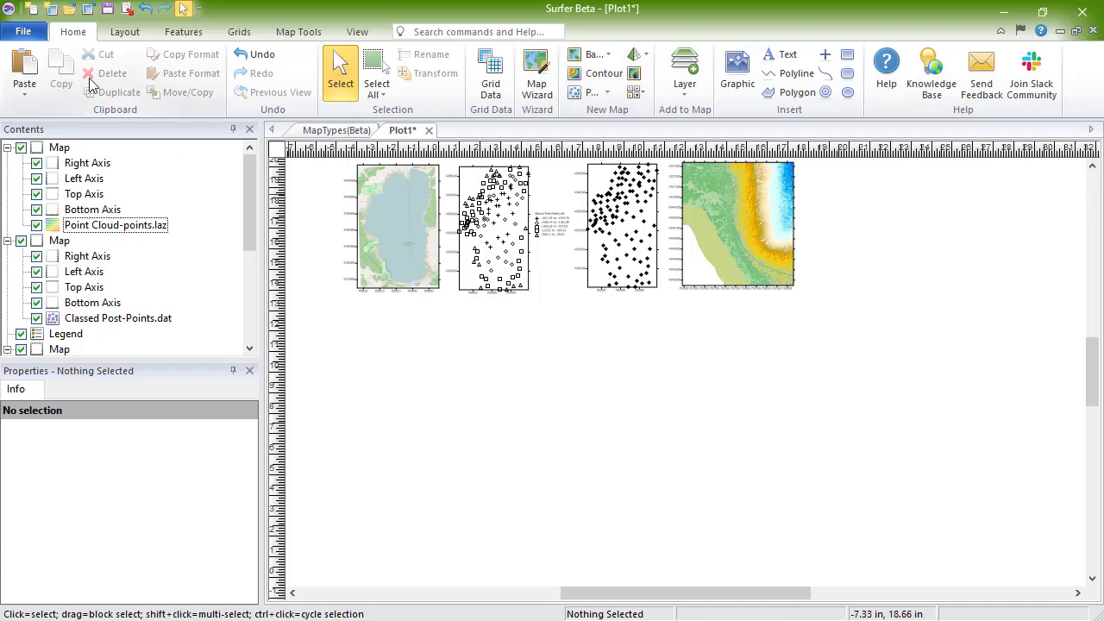
click(65, 32)
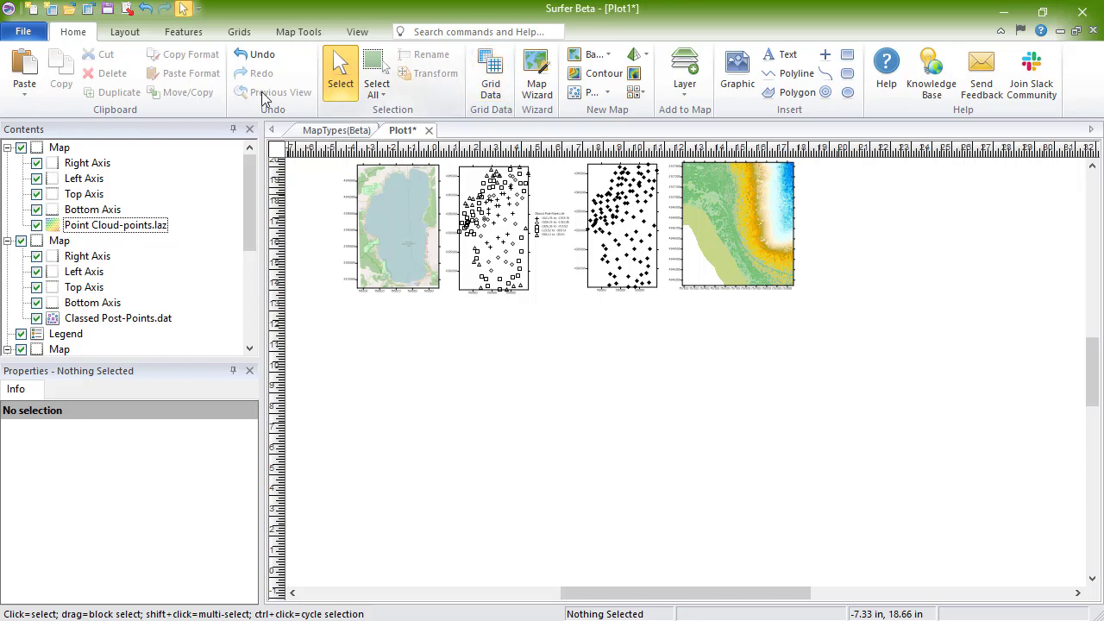
Start a Map Wizard map from the project grid Tahoe Lake Bathymetry_NoData.grd.
click(73, 31)
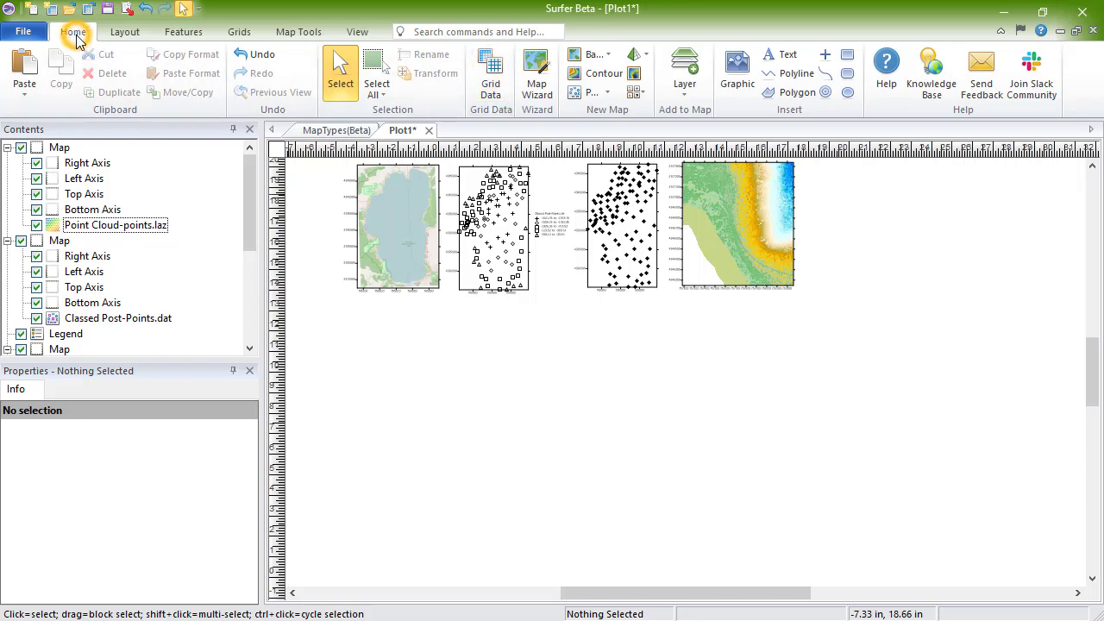
click(549, 97)
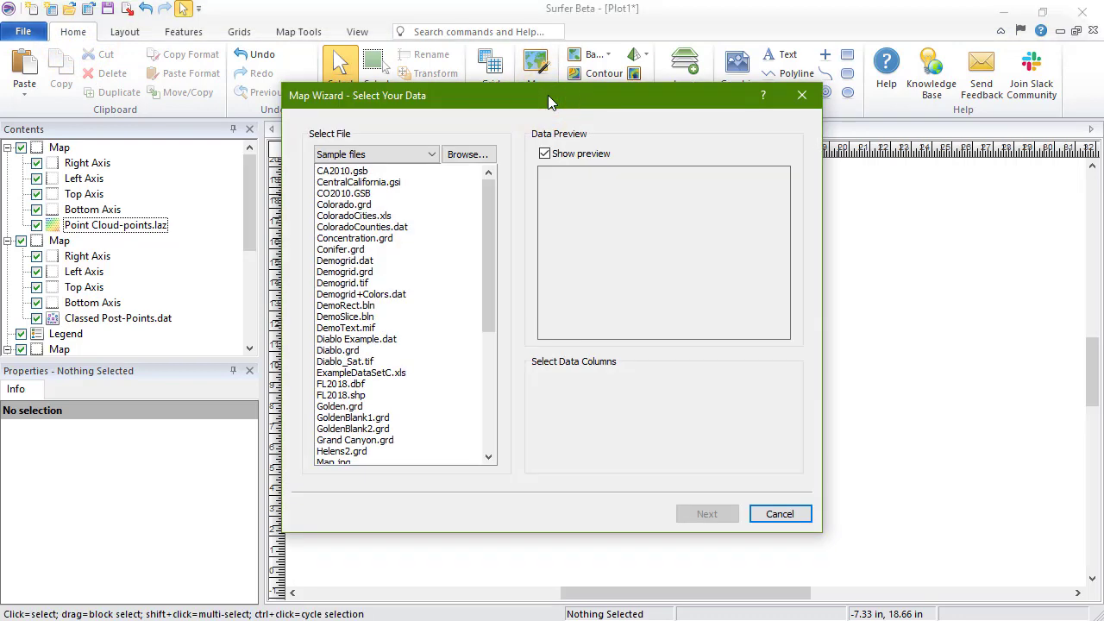
click(431, 154)
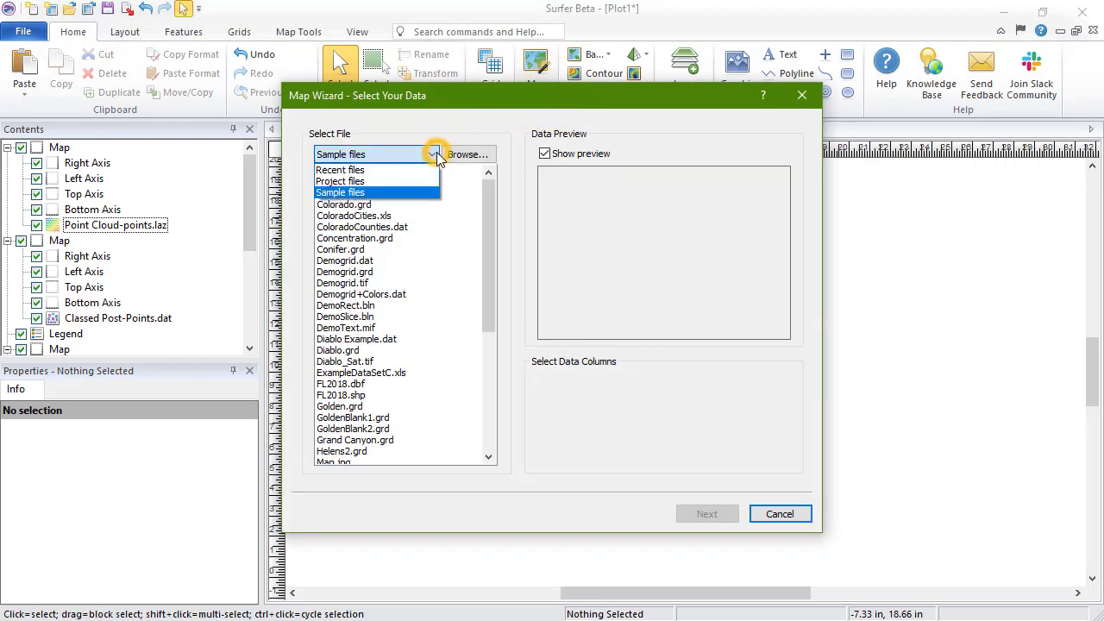
click(418, 181)
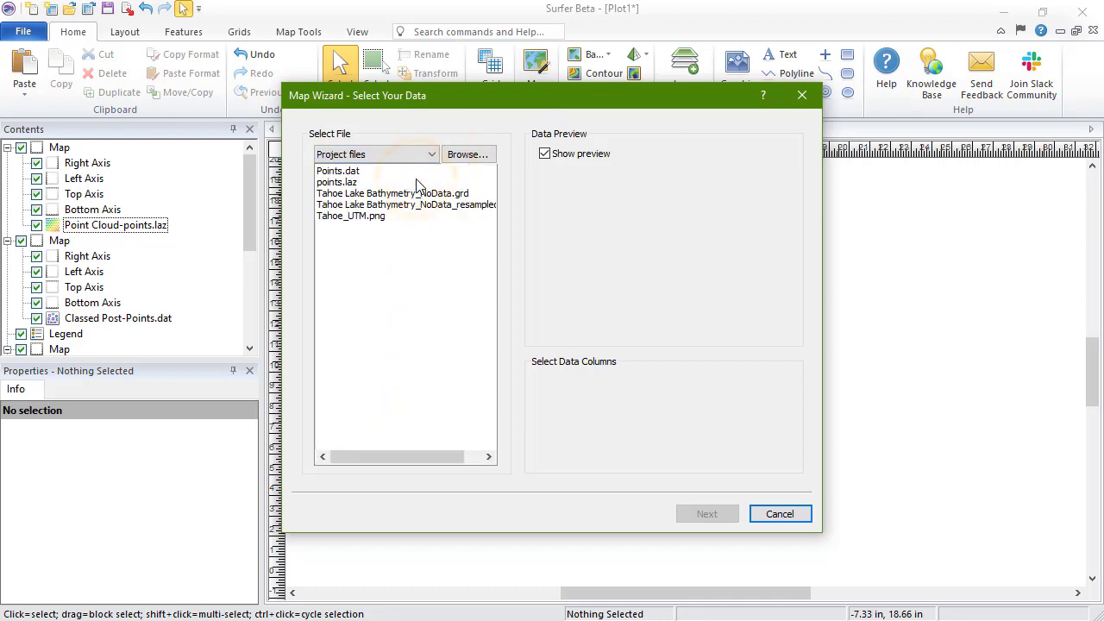
click(420, 193)
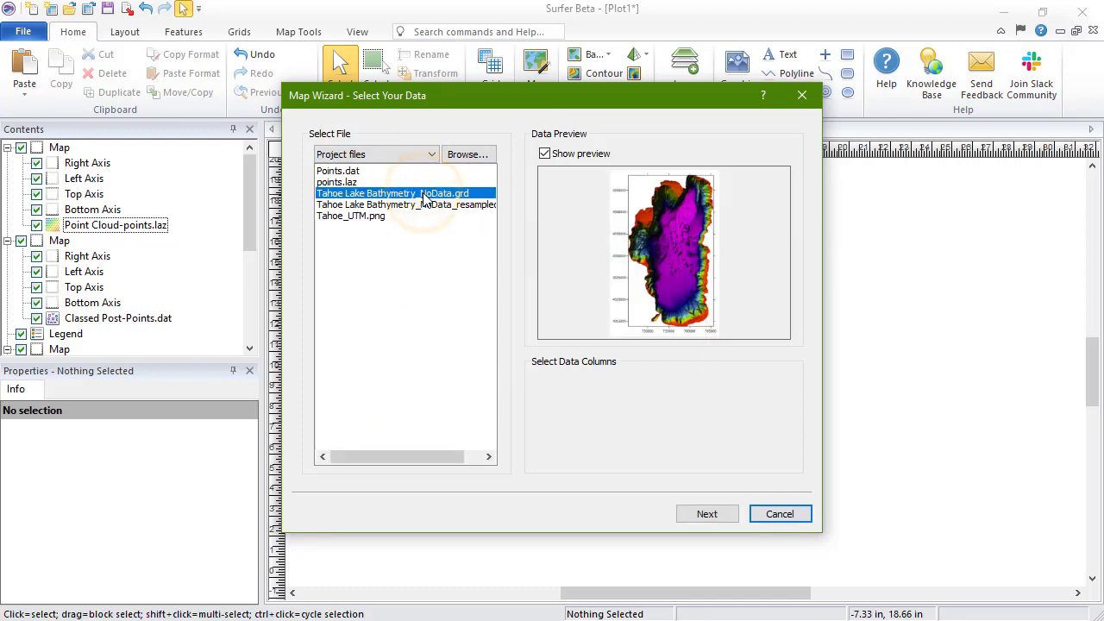
click(708, 515)
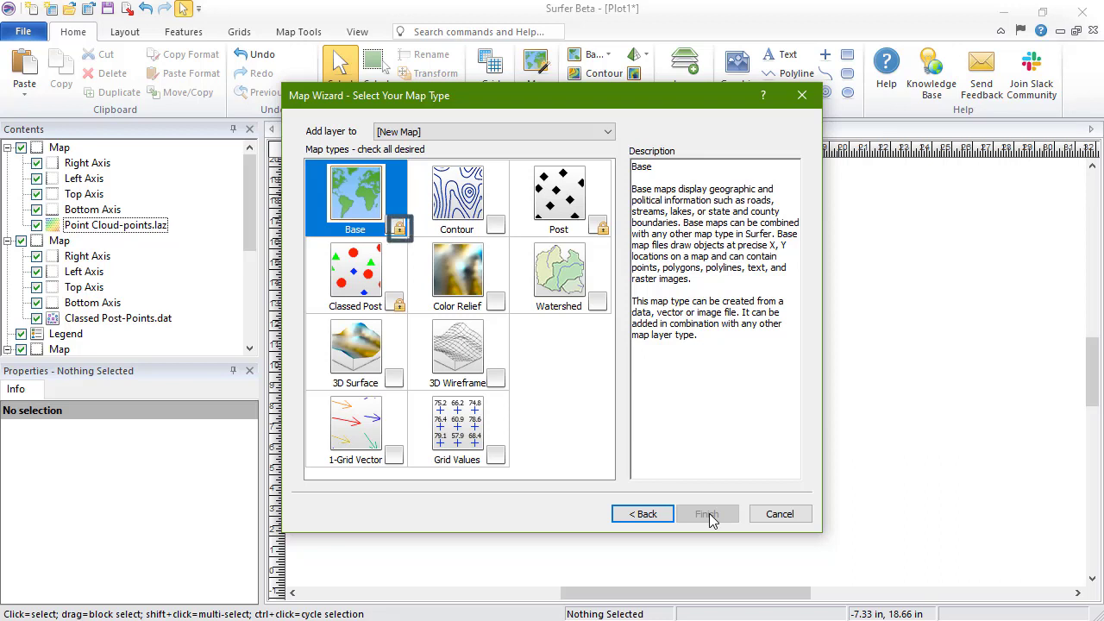
Choose Contour, Color Relief, Watershed, 1-Grid Vector and Grid Values layers and create the map.
click(495, 225)
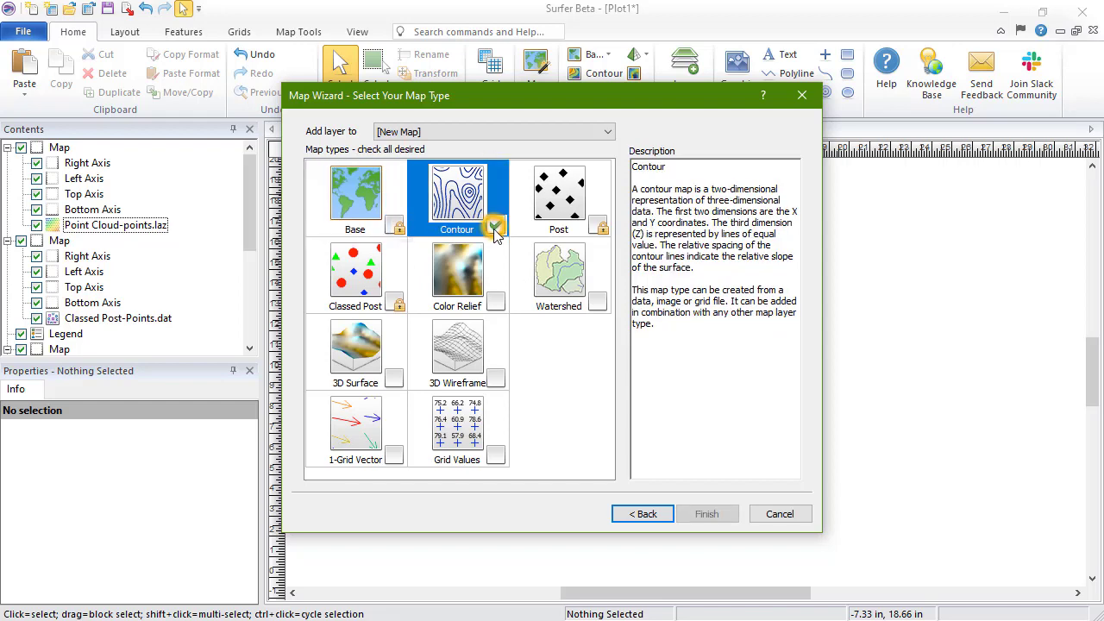
click(496, 301)
click(597, 302)
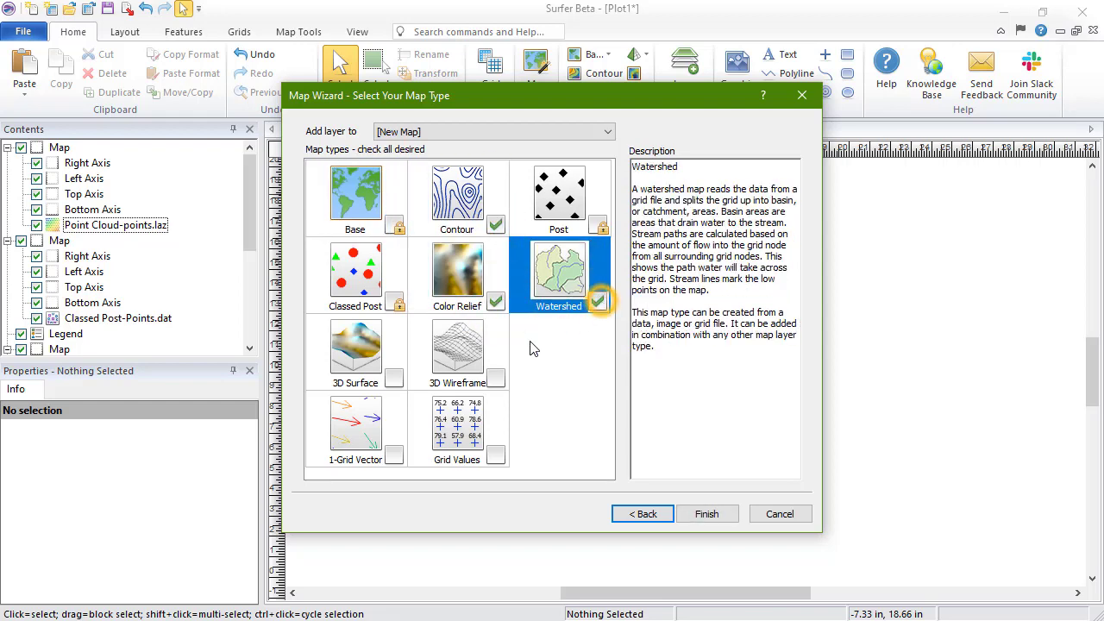
click(394, 456)
click(496, 455)
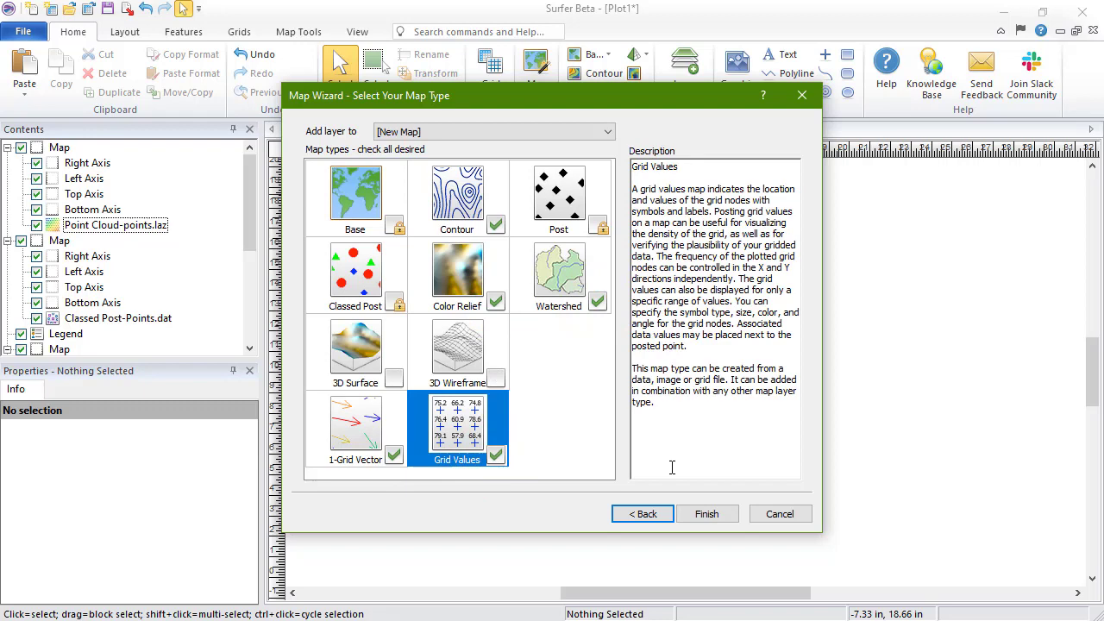
click(708, 514)
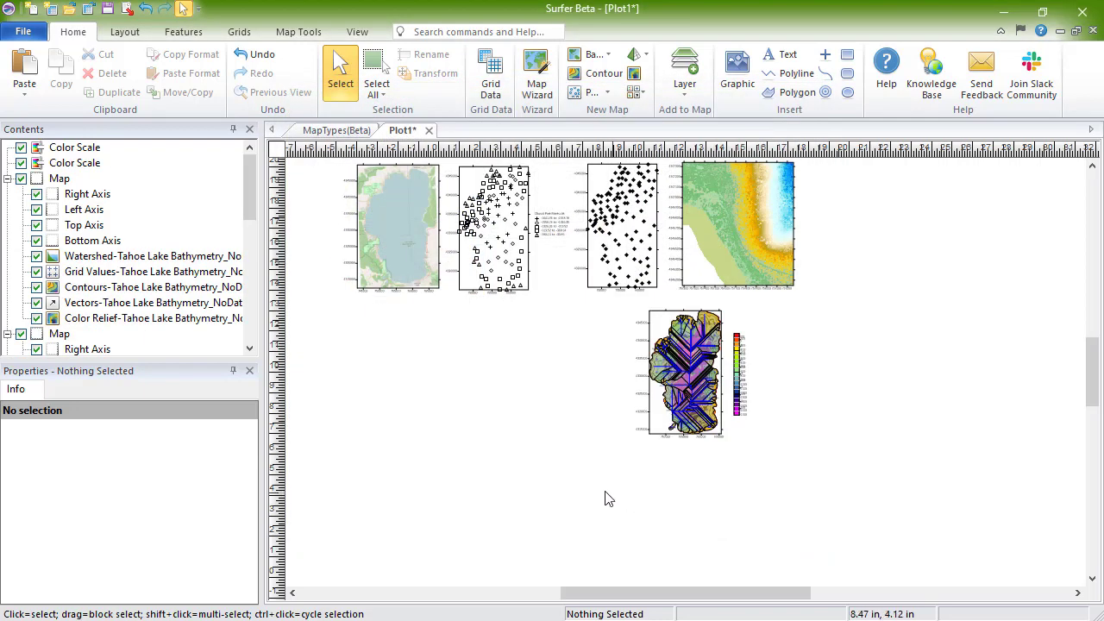
Move the combined bathymetry map to the lower left and break out its Contours layer.
drag(602, 488, 804, 307)
drag(673, 371, 380, 513)
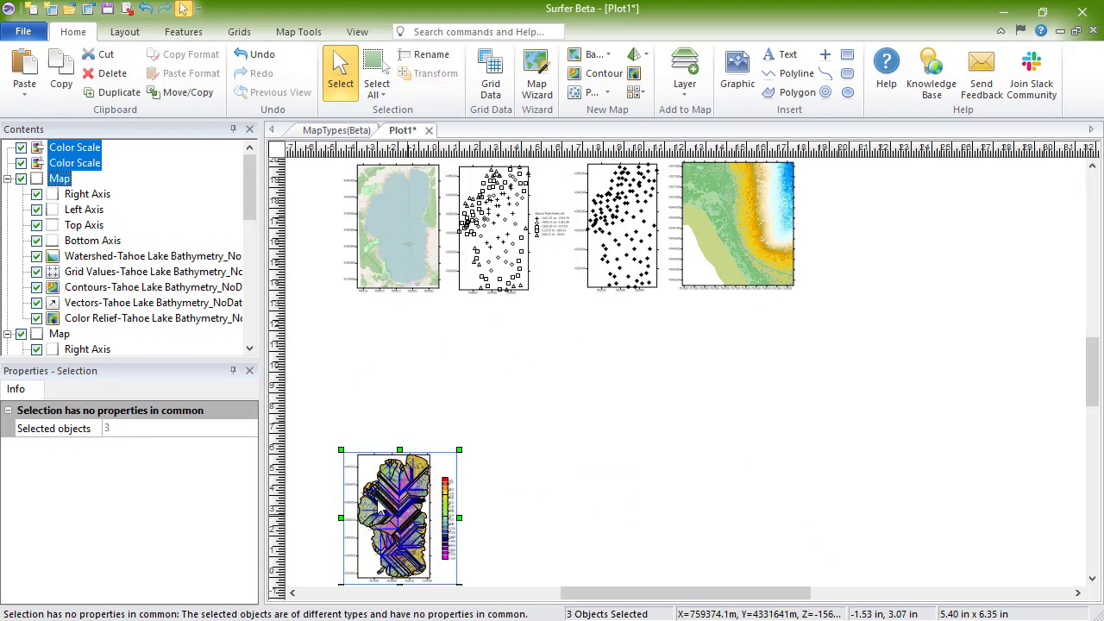
click(97, 290)
right_click(96, 290)
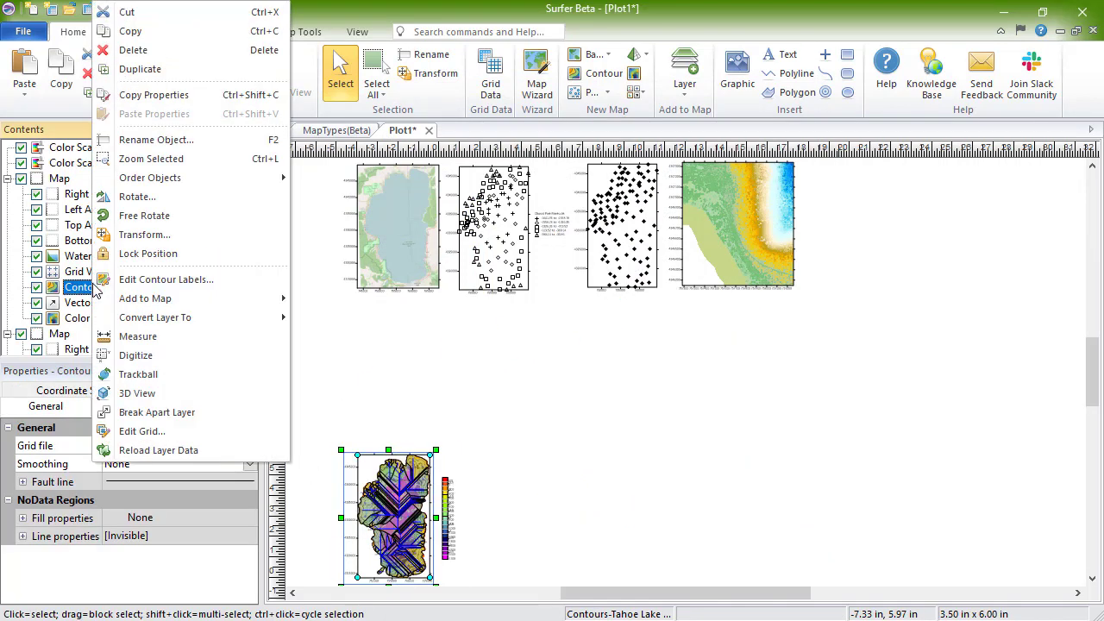
click(205, 412)
Place the contour map and its colour scale below the top-left map and zoom to it.
drag(687, 372, 405, 371)
drag(451, 528, 458, 371)
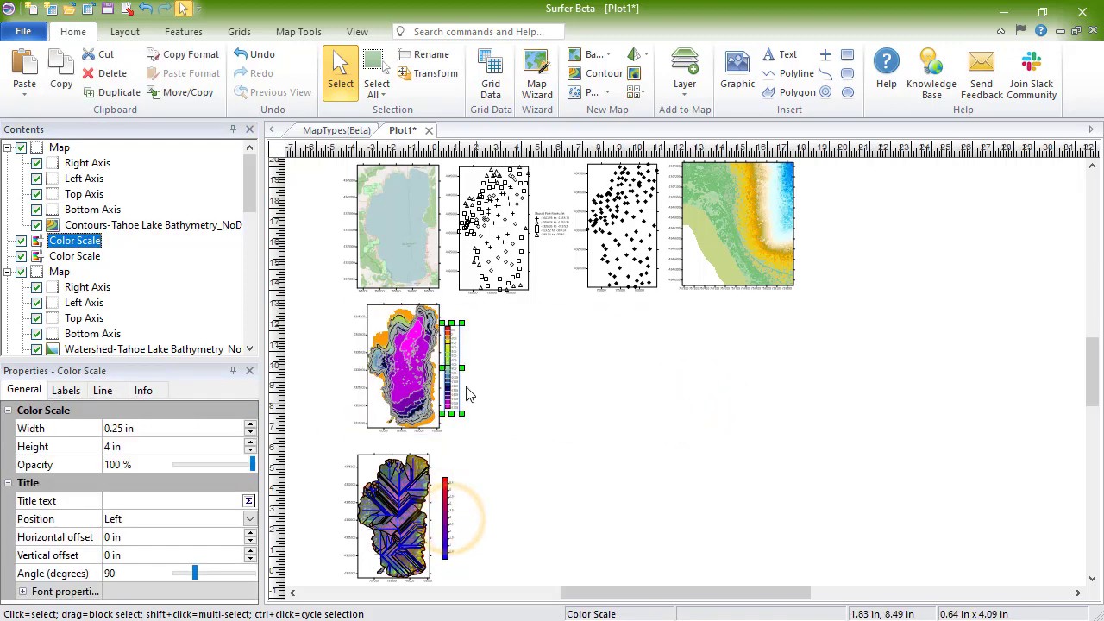
click(410, 390)
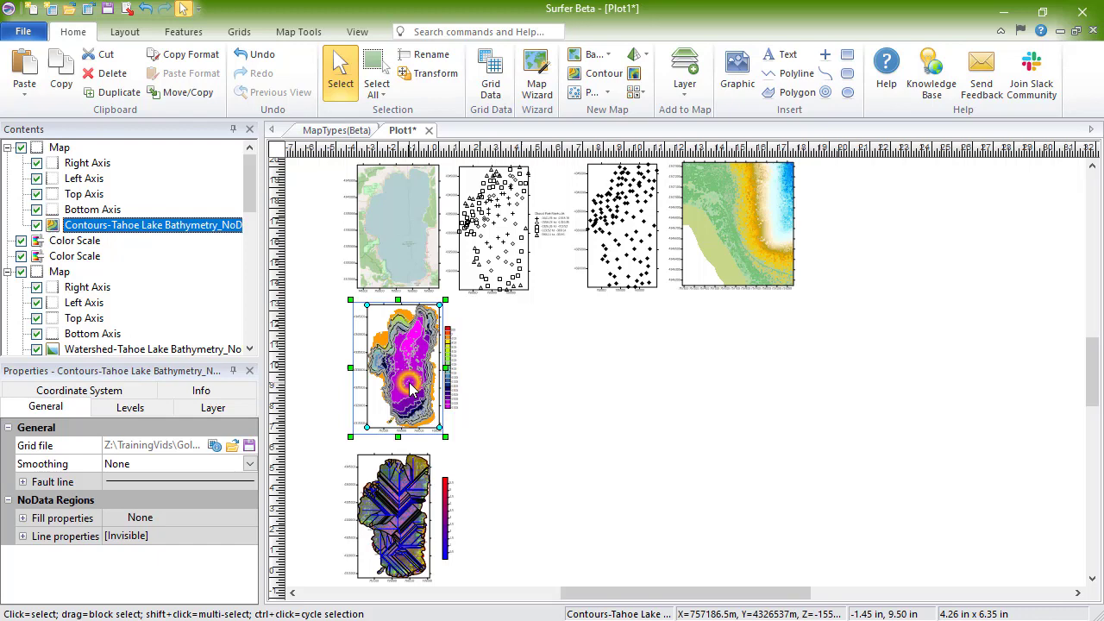
key(ctrl+l)
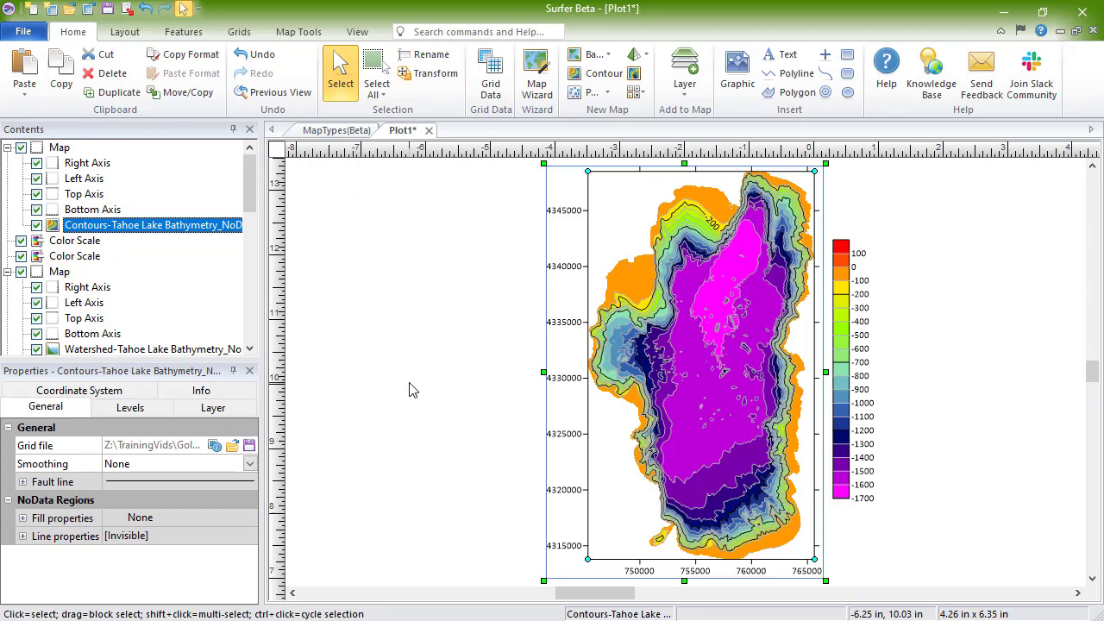
scroll(411, 390, down, 1)
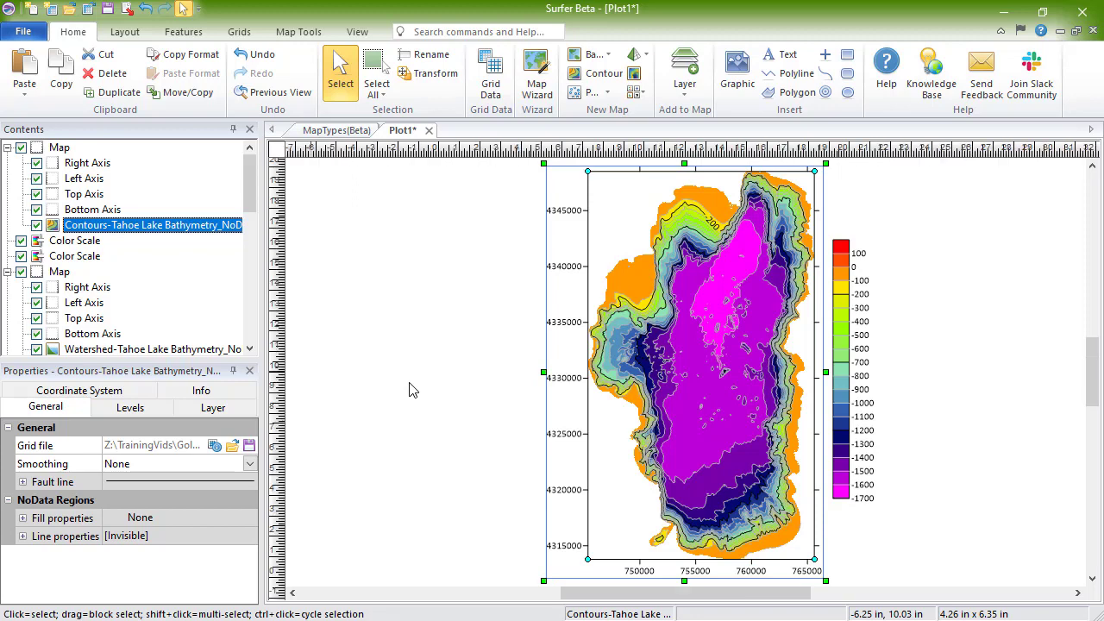
Break the color relief layer out into its own map beside the contour map.
drag(249, 197, 249, 229)
right_click(60, 274)
click(189, 396)
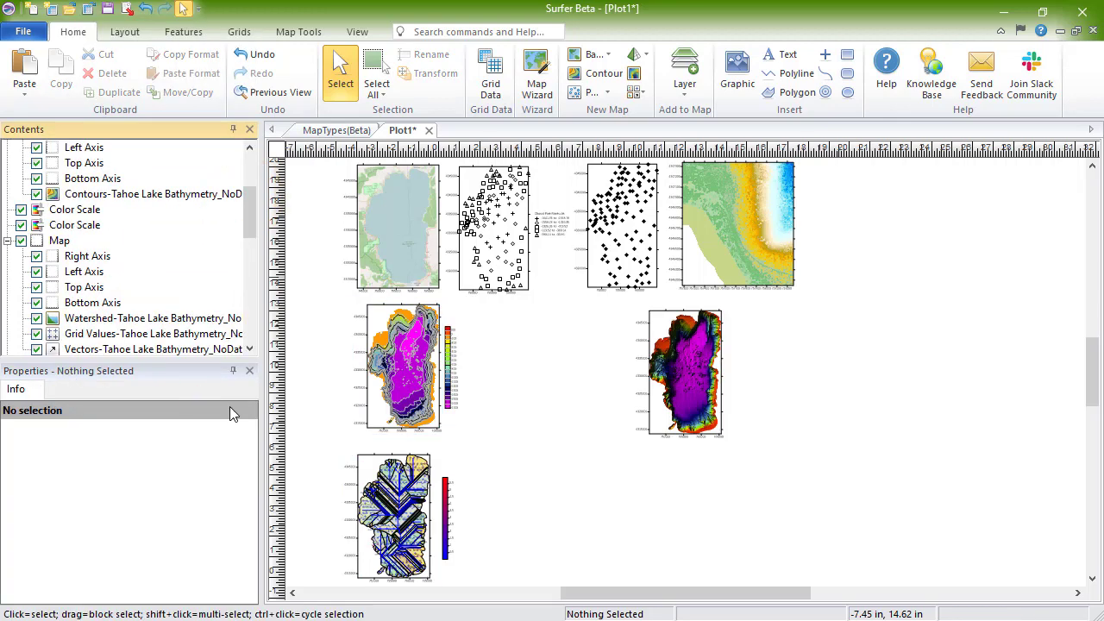
click(669, 379)
drag(669, 380, 498, 375)
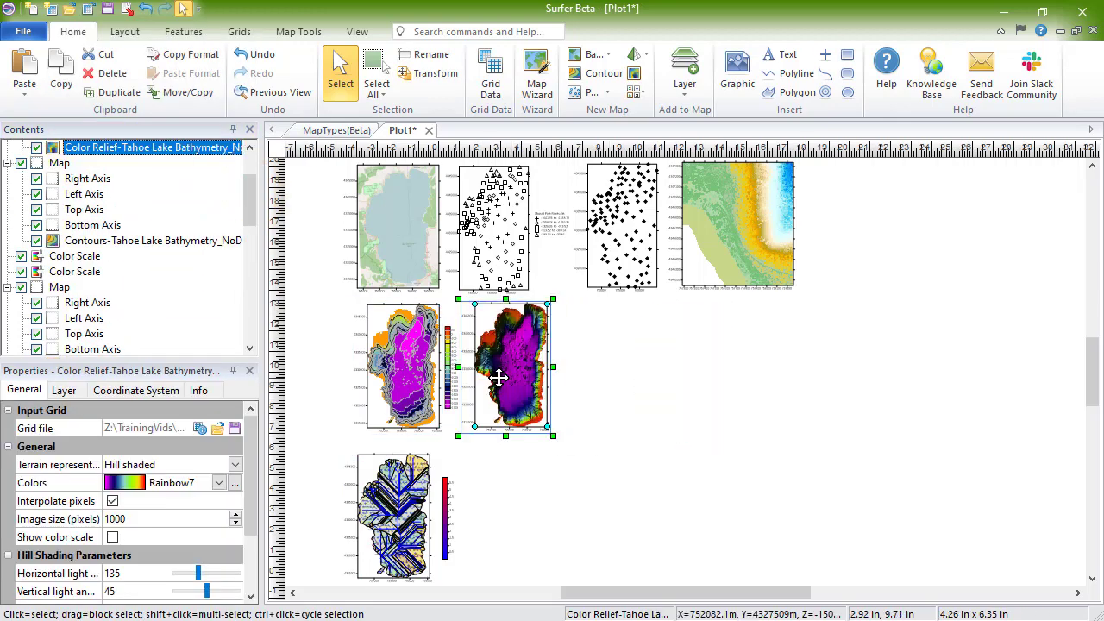
Duplicate the color relief map and set the copy next to the original.
scroll(498, 375, up, 2)
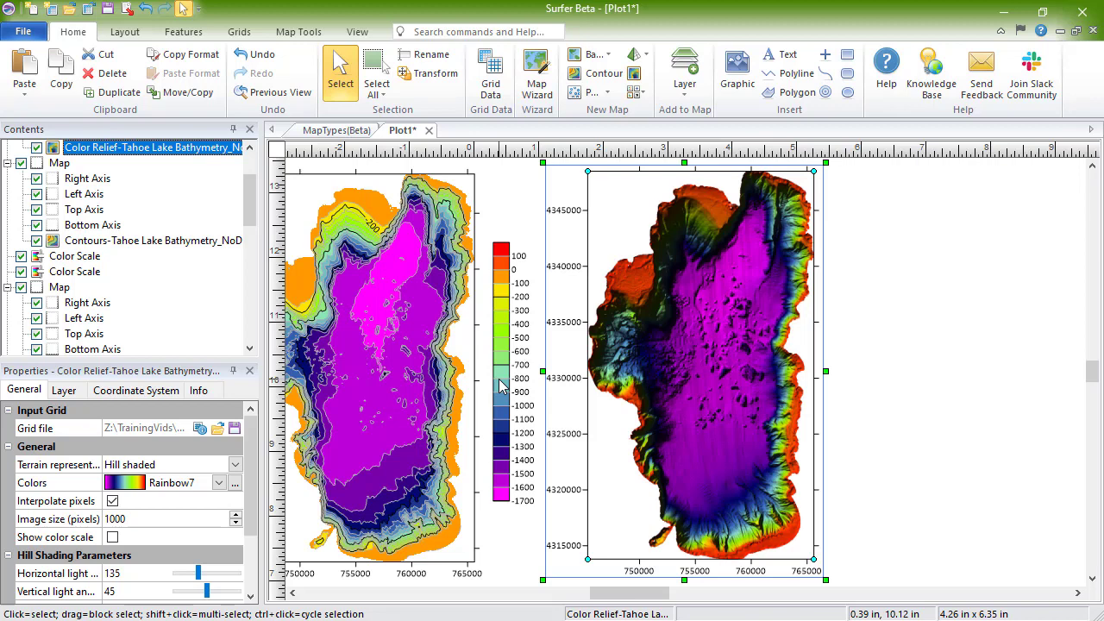
scroll(502, 385, down, 3)
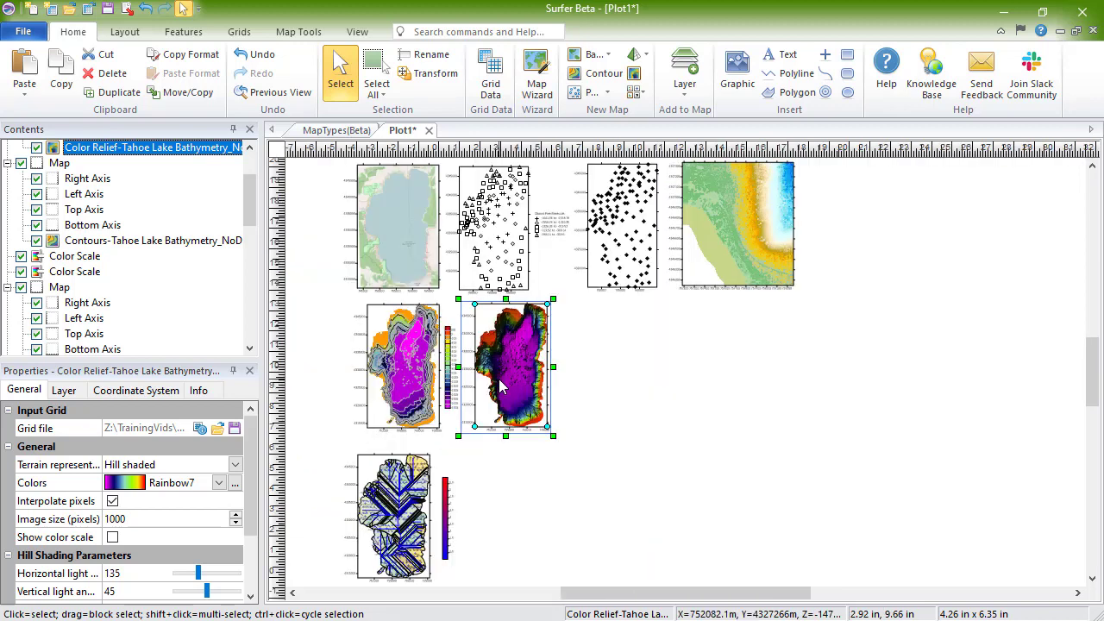
key(ctrl+d)
drag(695, 380, 611, 370)
scroll(611, 370, up, 3)
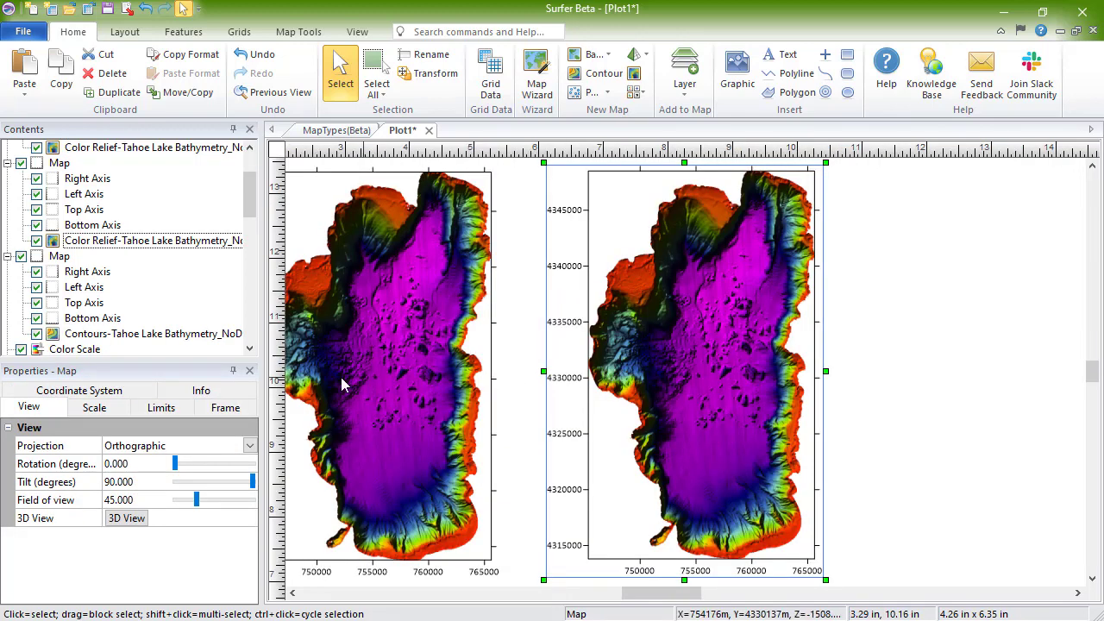
Switch the left color relief map's terrain representation to grayscale Reflectance.
click(53, 243)
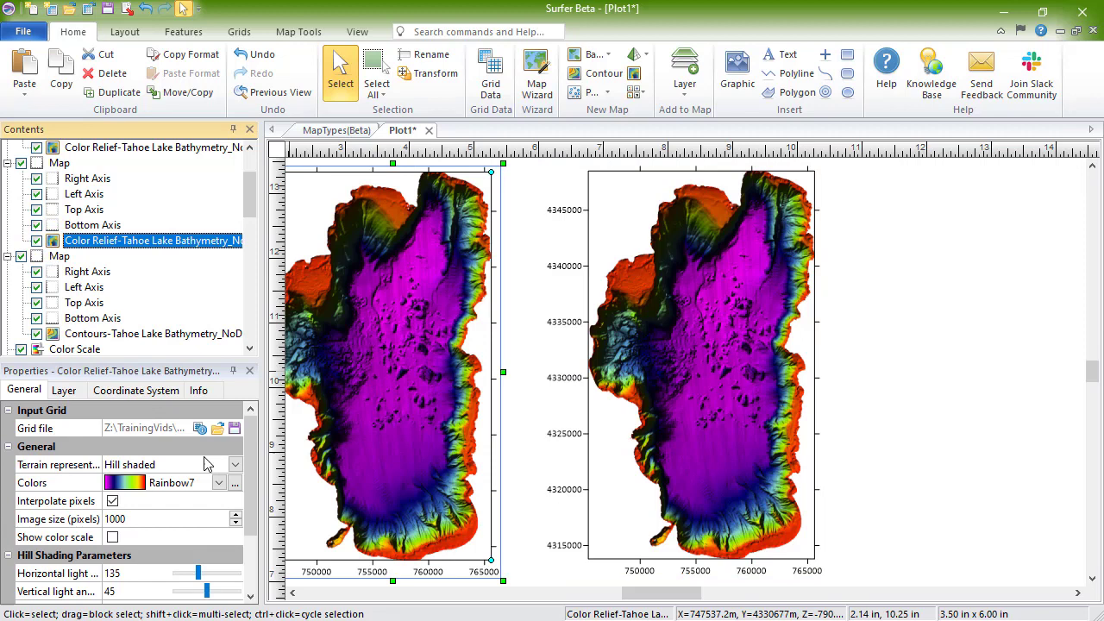
click(234, 464)
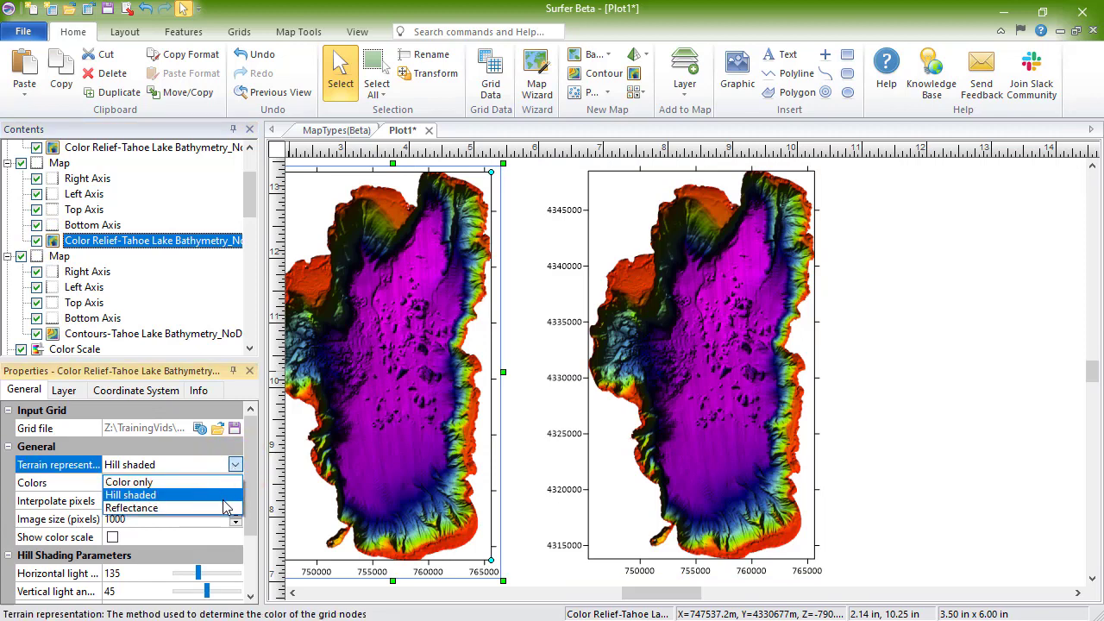
click(226, 508)
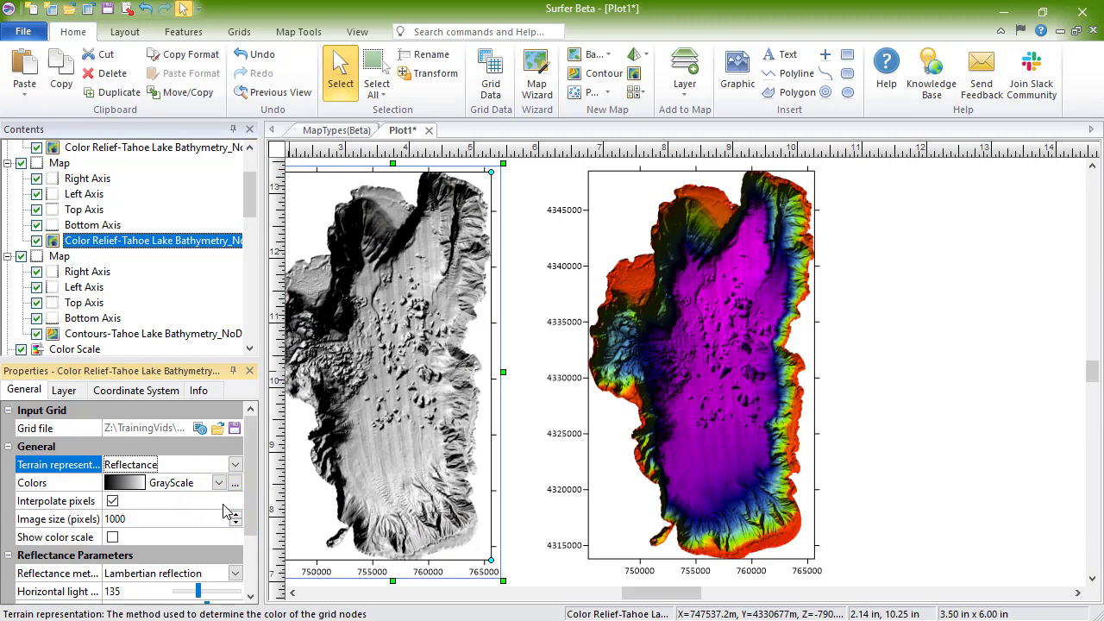
key(ctrl+d)
Break the Watershed layer out into its own map and zoom to it.
drag(250, 194, 249, 232)
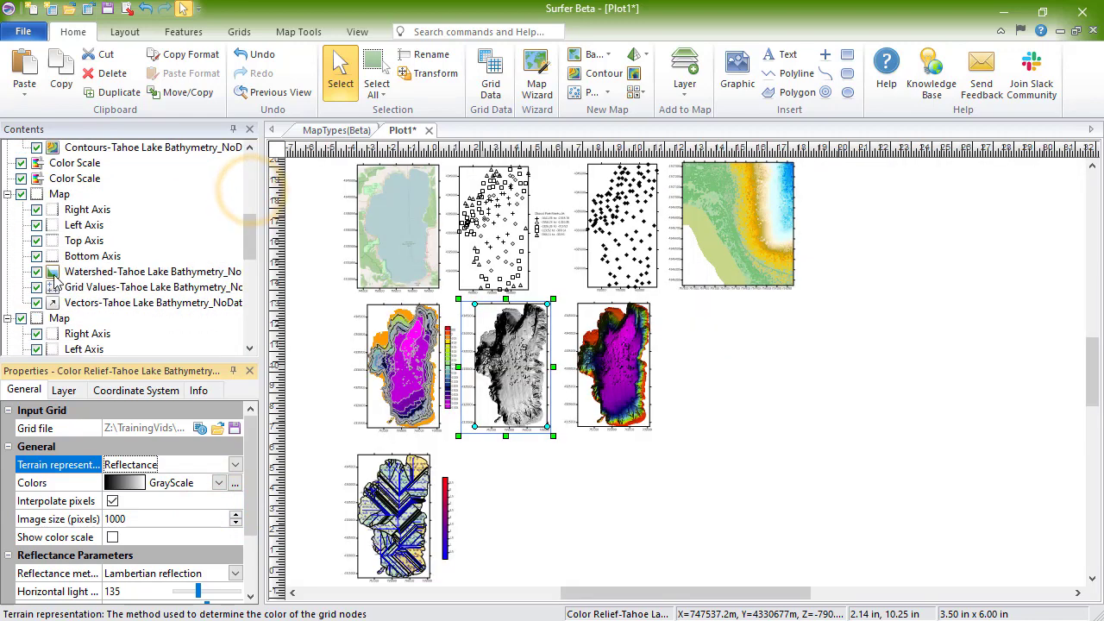
right_click(52, 275)
click(180, 401)
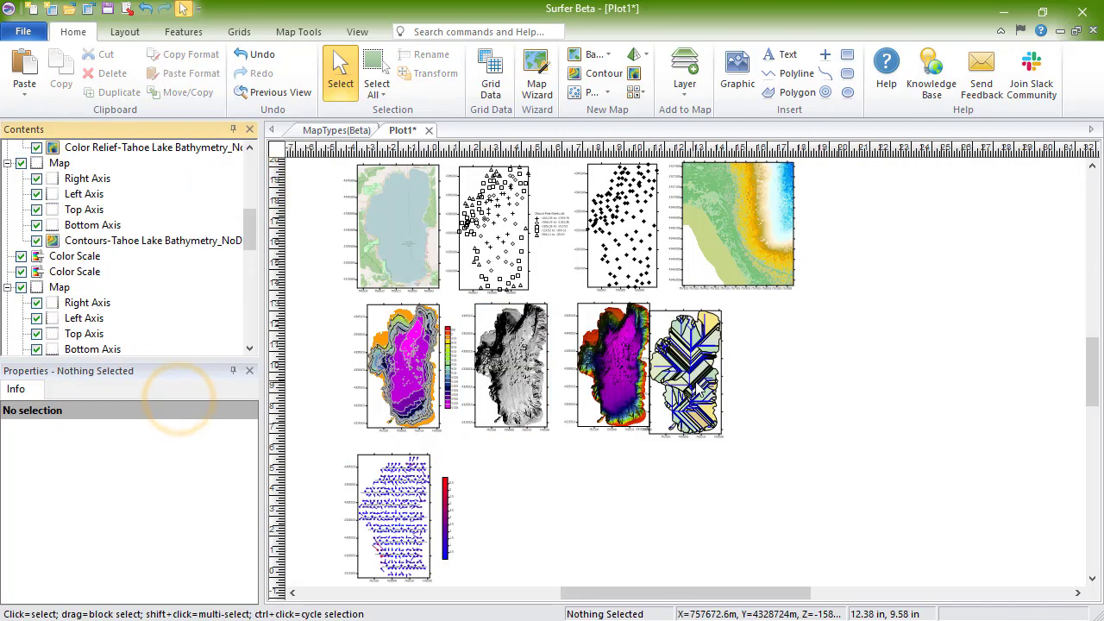
click(691, 373)
key(ctrl+l)
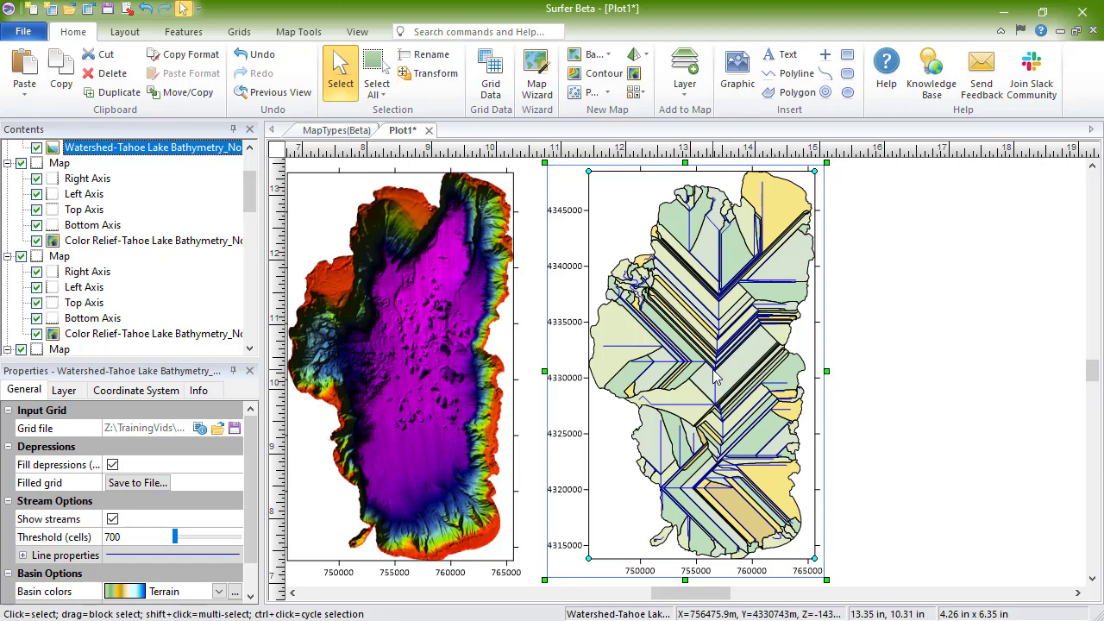
scroll(716, 377, down, 1)
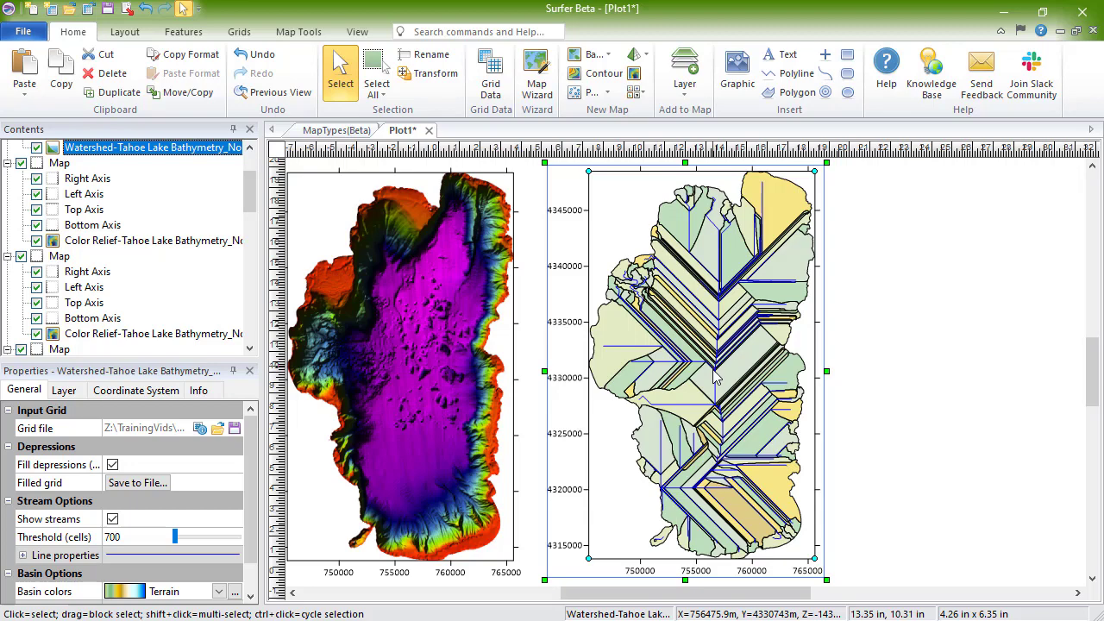
Break the Vectors layer apart into its own map and move it to the end of row two.
scroll(714, 377, down, 5)
scroll(130, 250, down, 5)
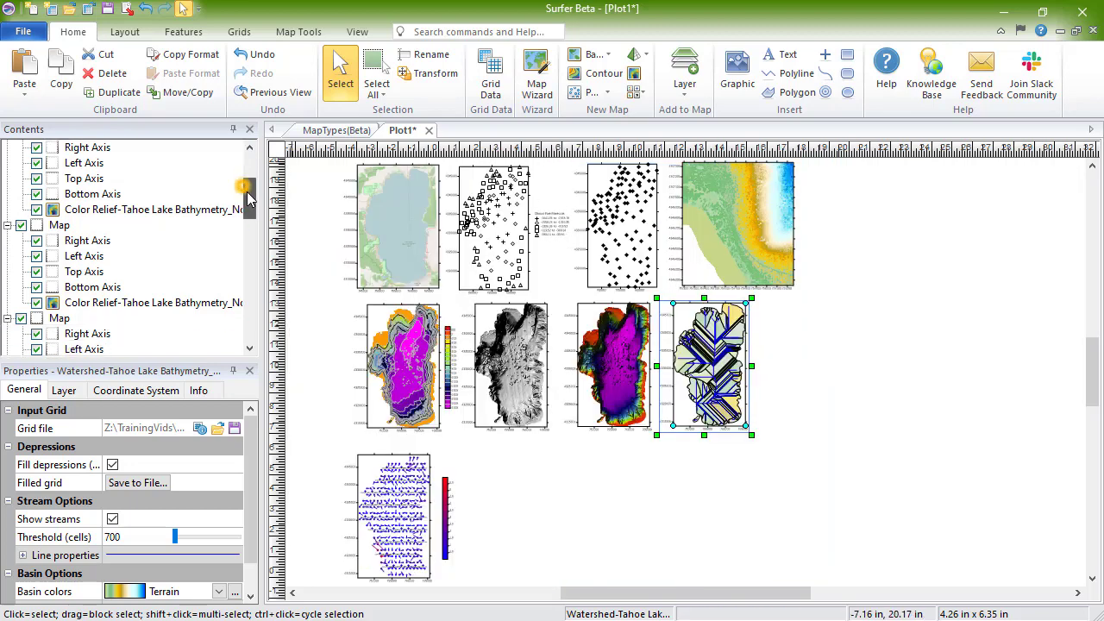
click(82, 198)
right_click(82, 198)
click(181, 392)
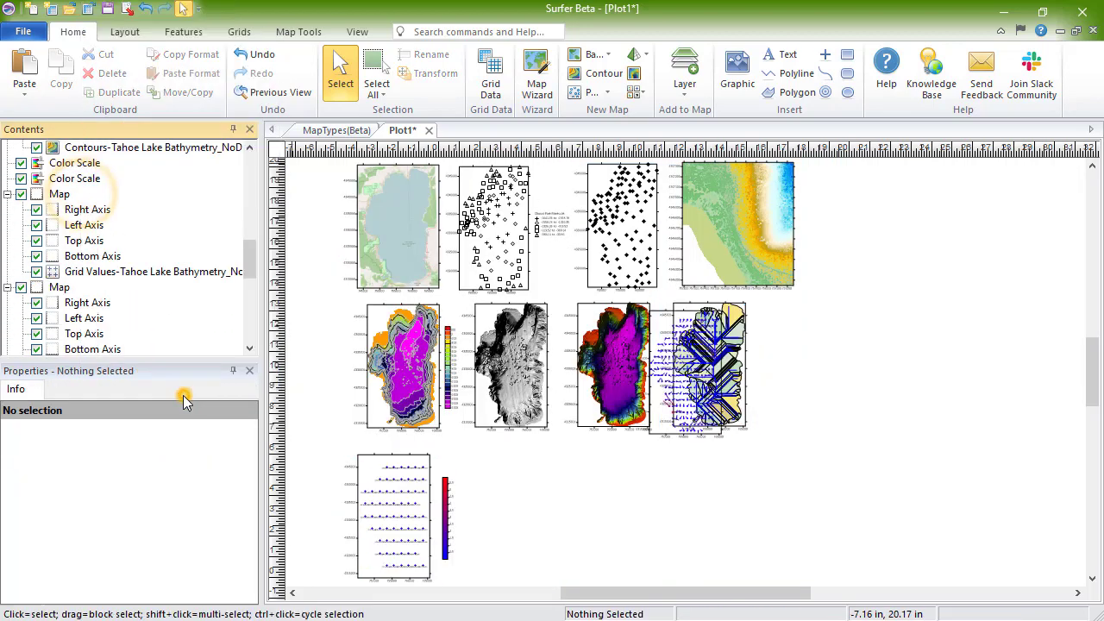
drag(668, 367, 794, 362)
scroll(794, 363, up, 3)
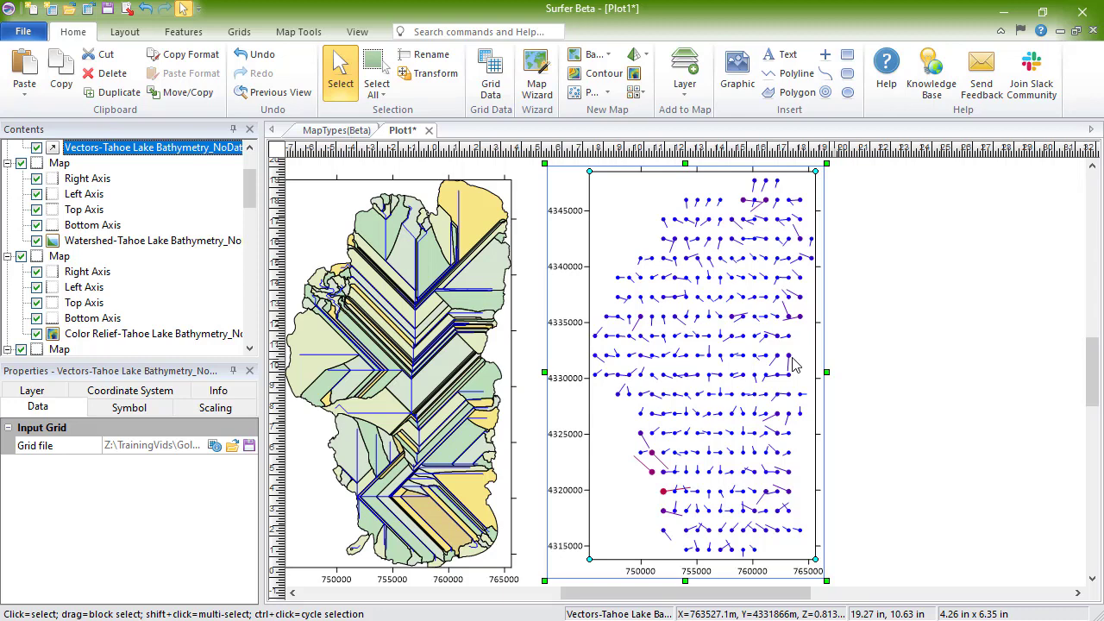
scroll(794, 365, down, 5)
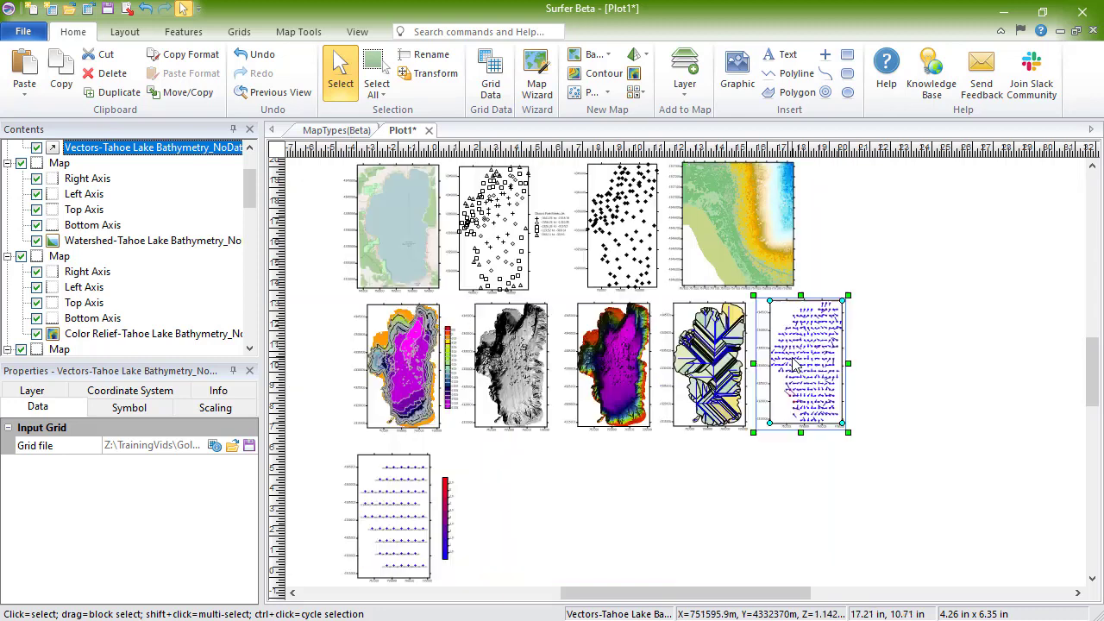
Set the Grid Values map's label format type to Fixed.
click(397, 510)
key(ctrl+l)
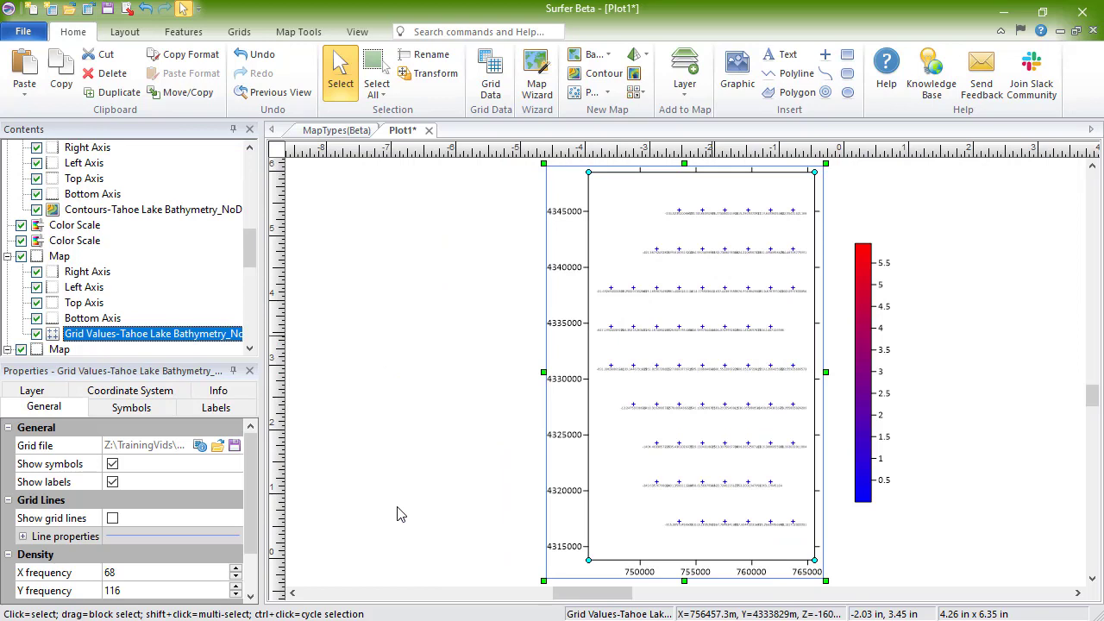
click(215, 407)
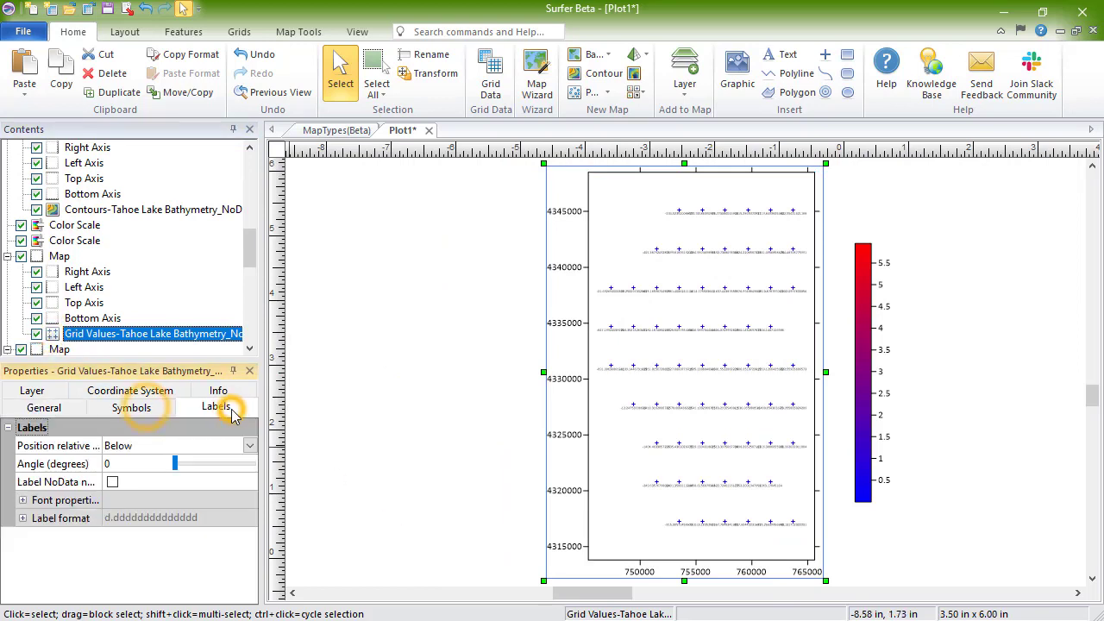
double_click(38, 519)
click(234, 537)
click(217, 556)
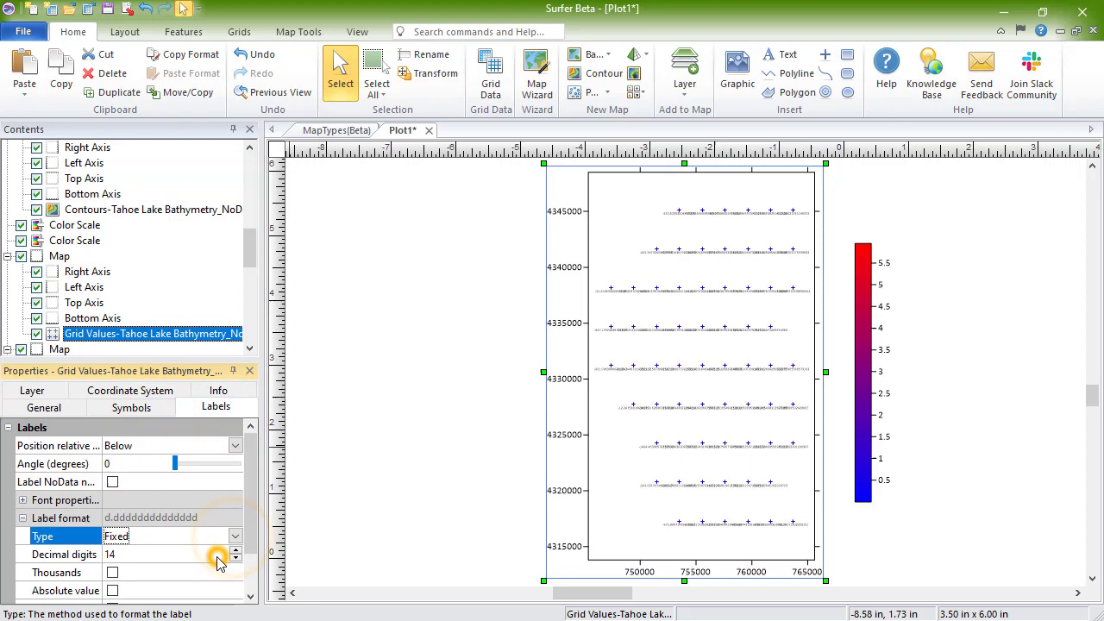
Set the grid values X and Y frequency both to 50.
click(69, 411)
click(135, 571)
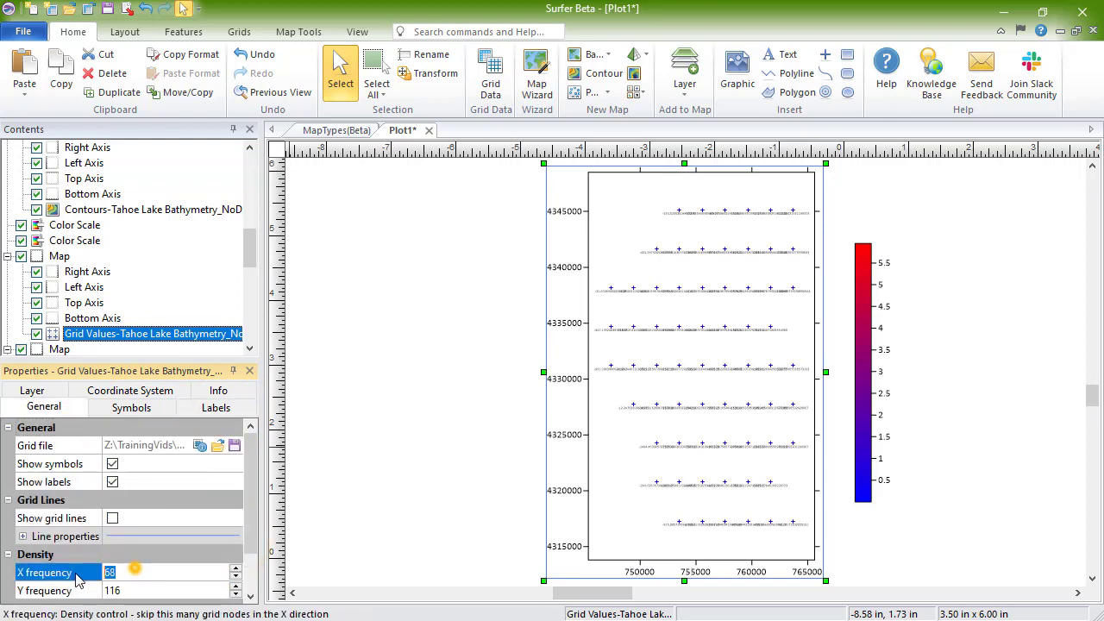
text(50)
click(76, 590)
text(50)
click(183, 573)
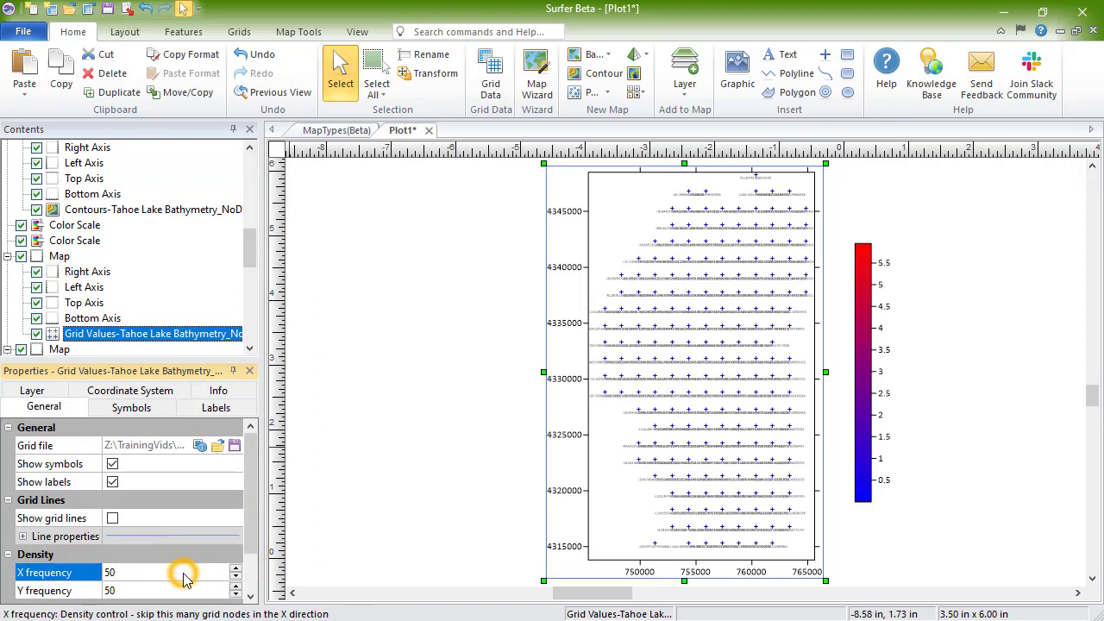
click(392, 533)
key(ctrl+d)
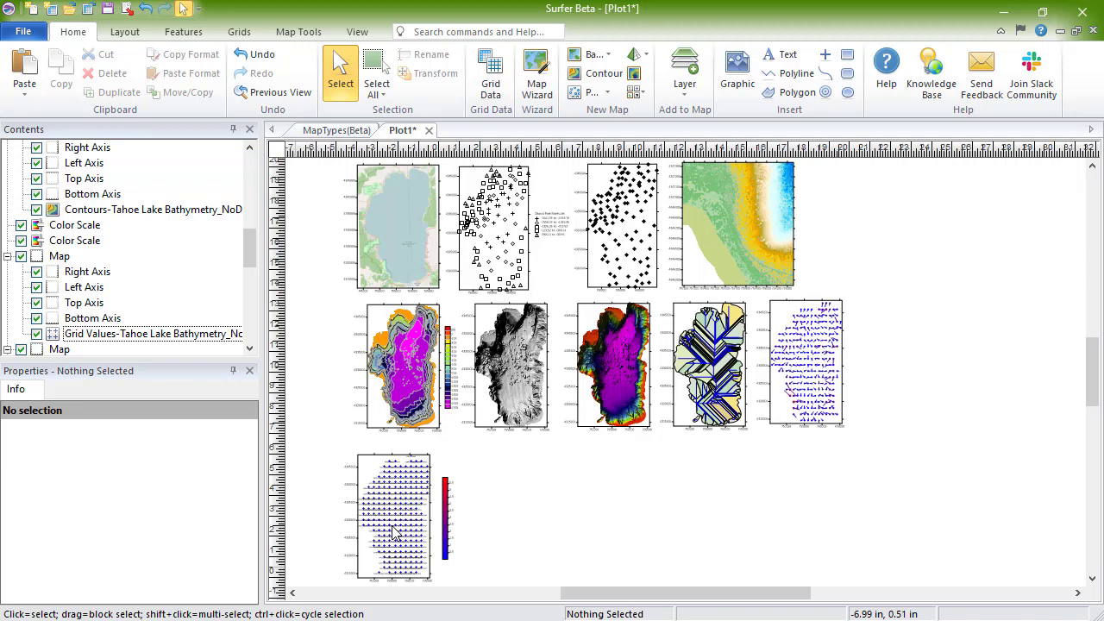
Duplicate the grey relief map and move the copy to the empty bottom-row spot.
click(533, 367)
key(ctrl+d)
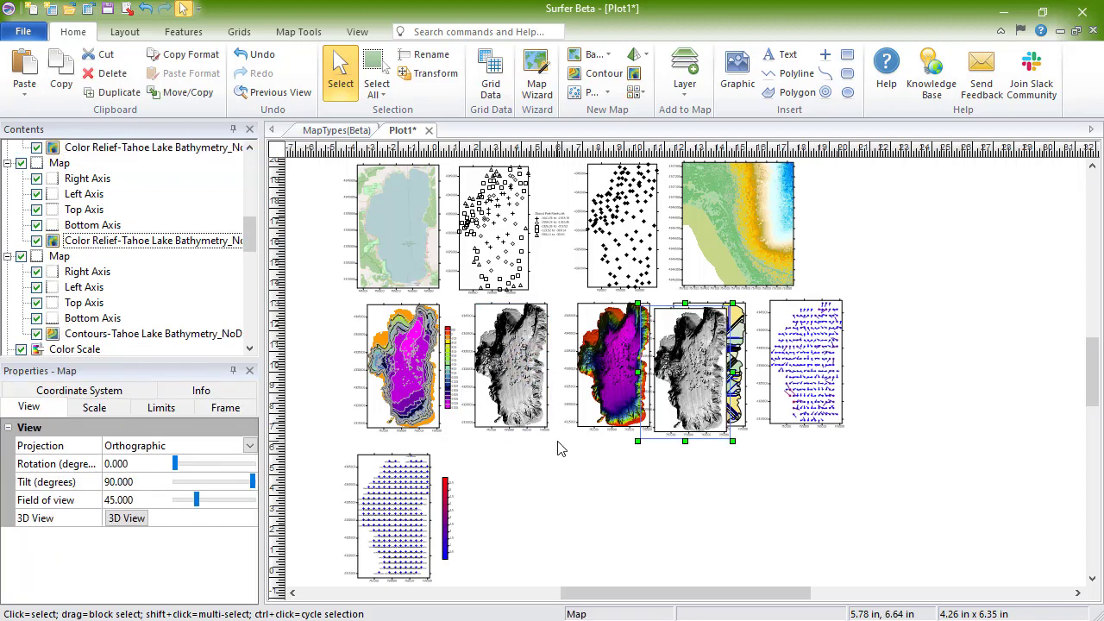
drag(681, 372, 507, 518)
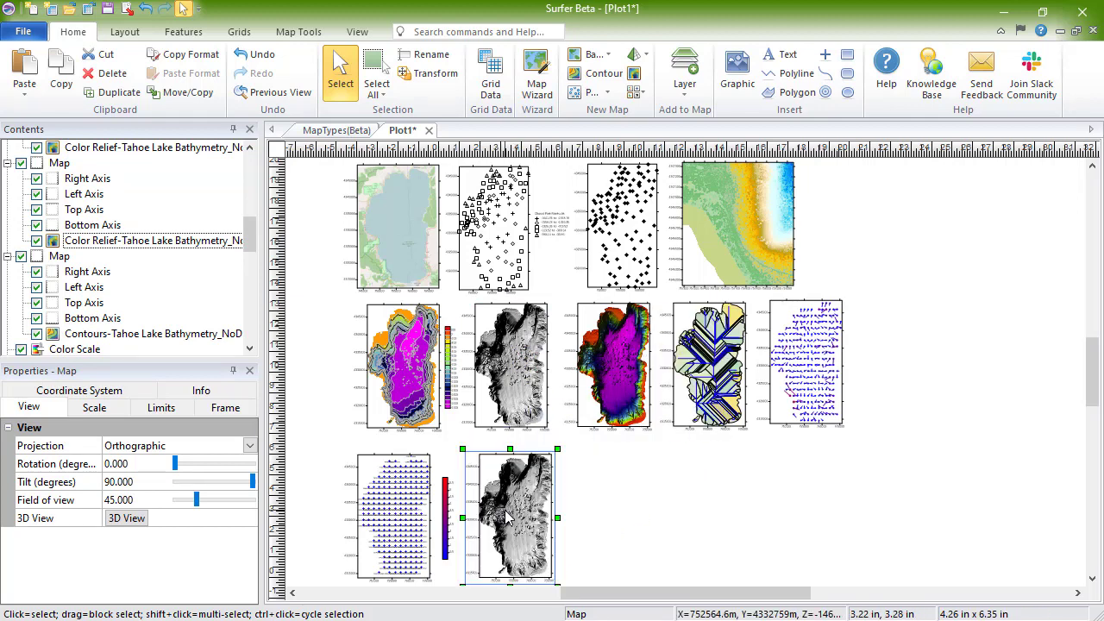
key(ctrl+l)
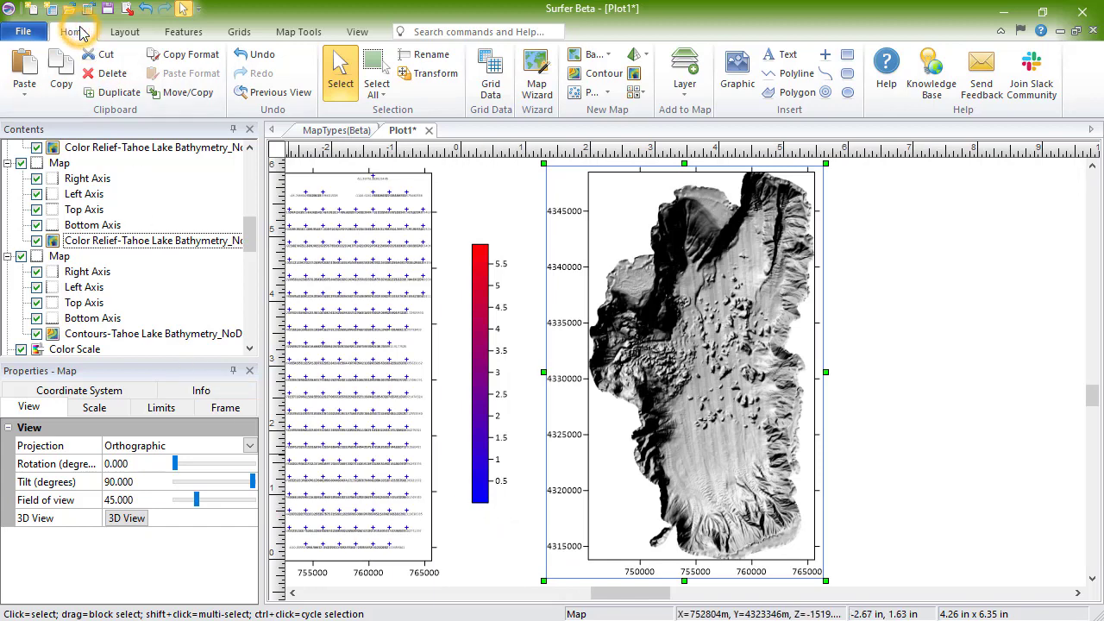
Add a viewshed layer to the copied map with an observer point on the lake.
click(695, 93)
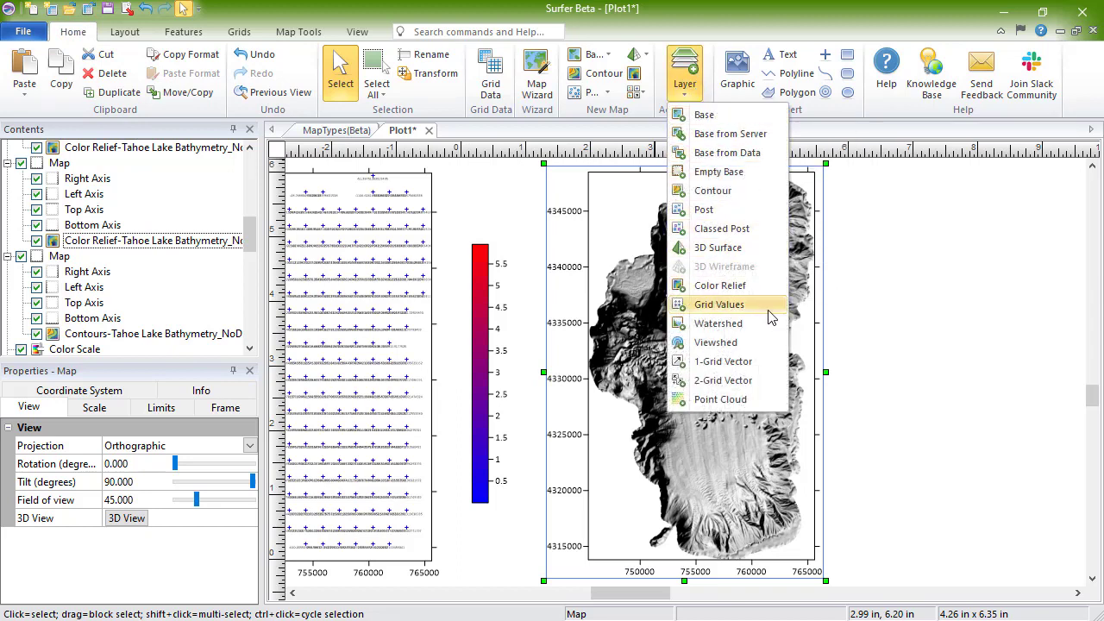
click(764, 345)
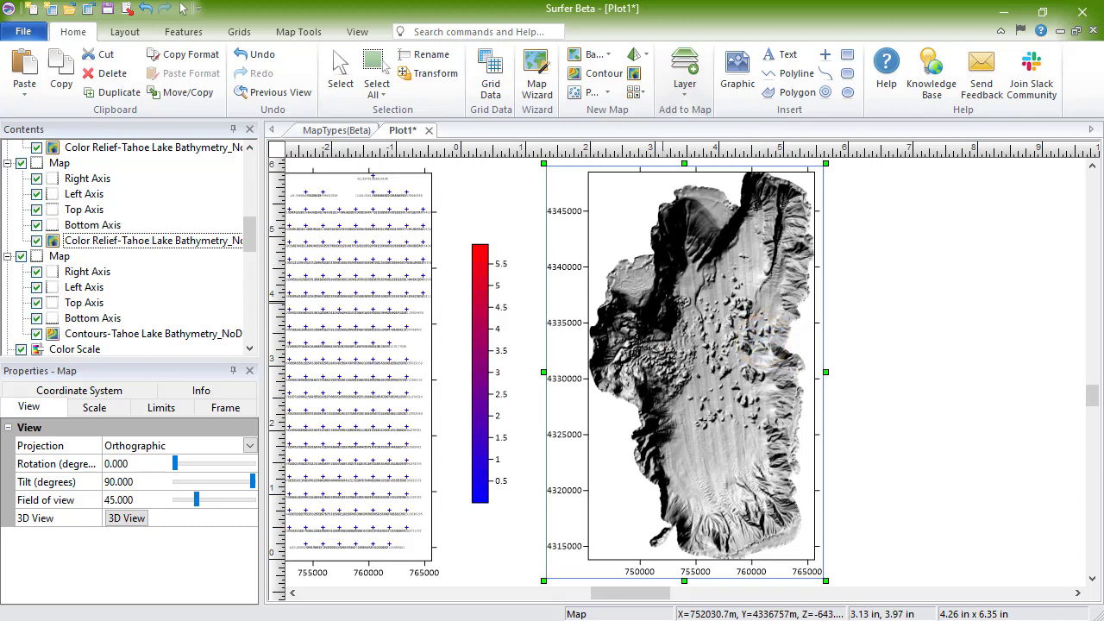
click(662, 302)
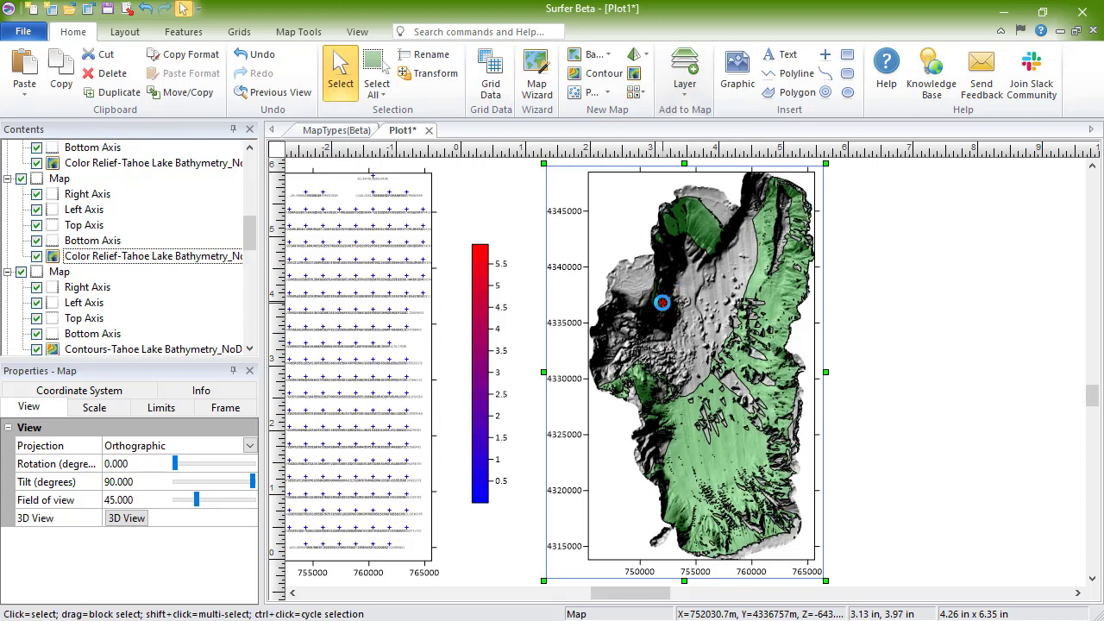
Zoom out to show all eleven maps, including the viewshed map.
key(ctrl+d)
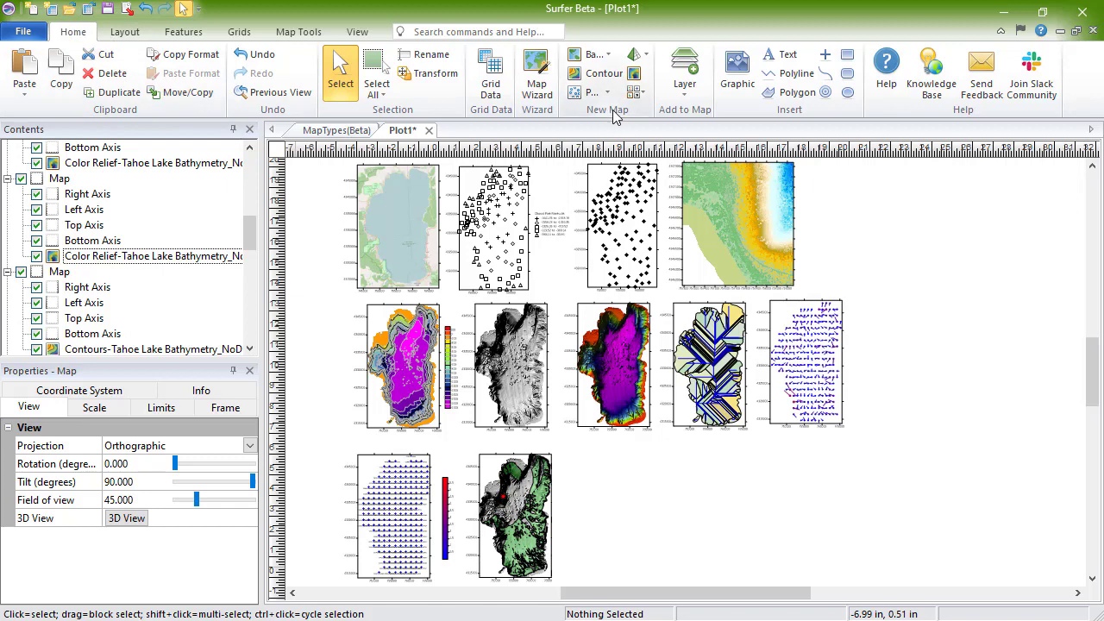
Create a 3D wireframe map from Tahoe Lake Bathymetry_NoData_resampled and place it in the bottom row.
click(653, 57)
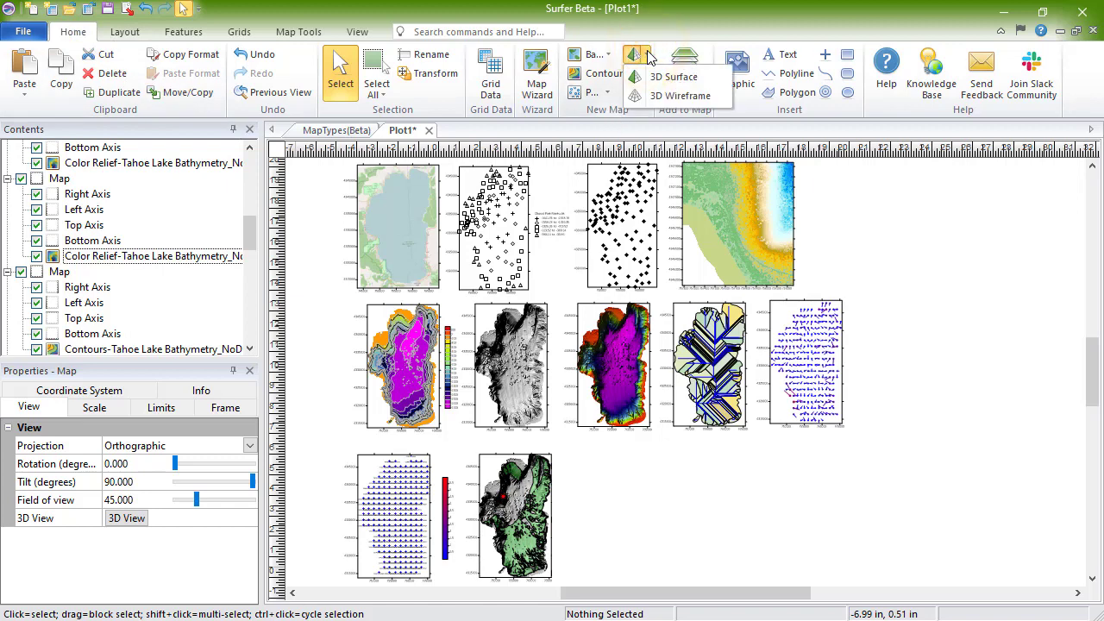
click(705, 96)
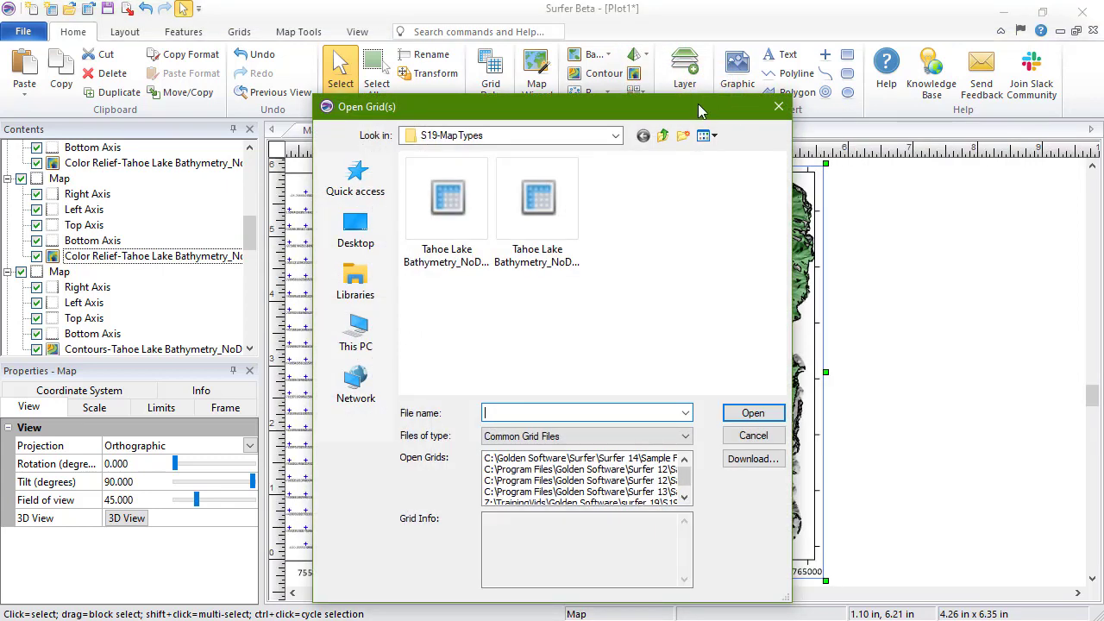
click(553, 211)
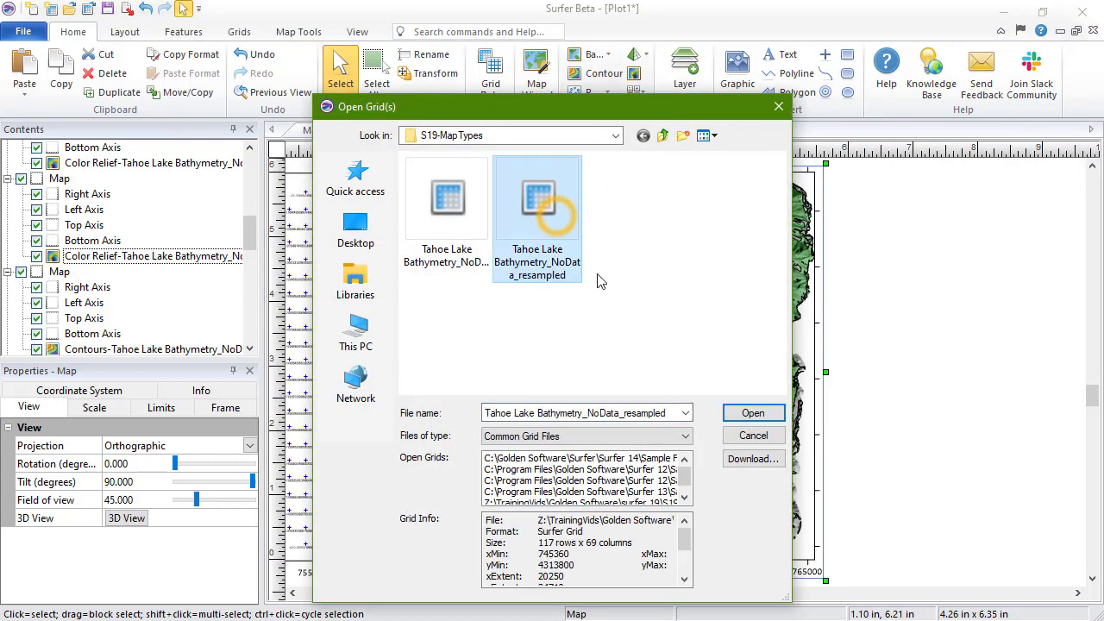
click(751, 414)
drag(695, 380, 648, 519)
key(ctrl+l)
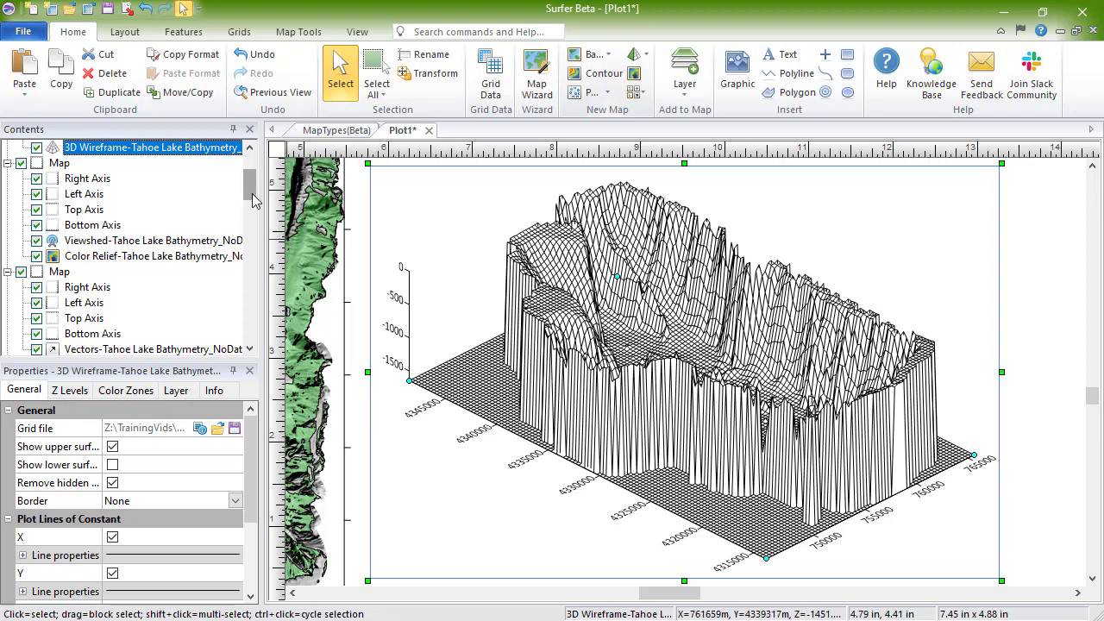
Set the wireframe map's view rotation to 38° and tilt to 59°.
drag(252, 193, 252, 179)
click(40, 151)
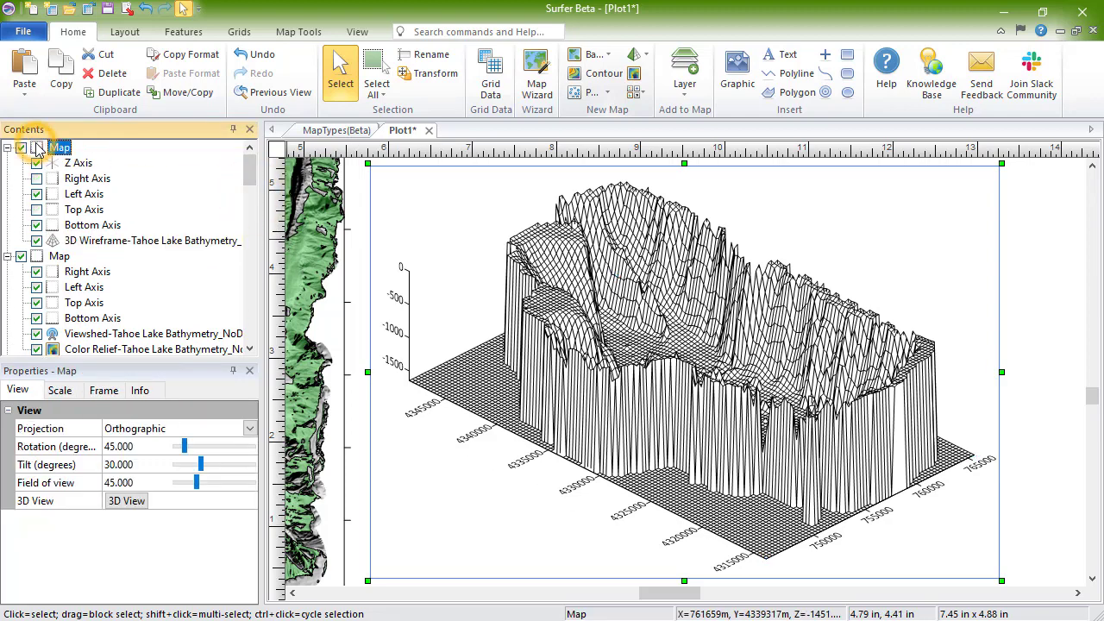
click(131, 446)
text(38)
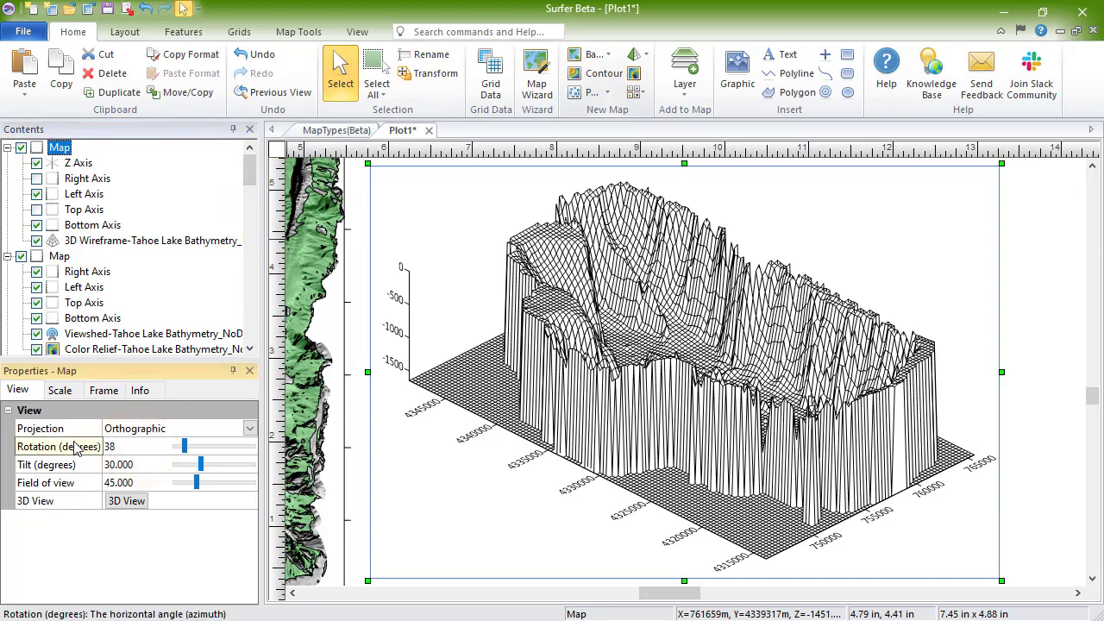
click(143, 465)
text(59)
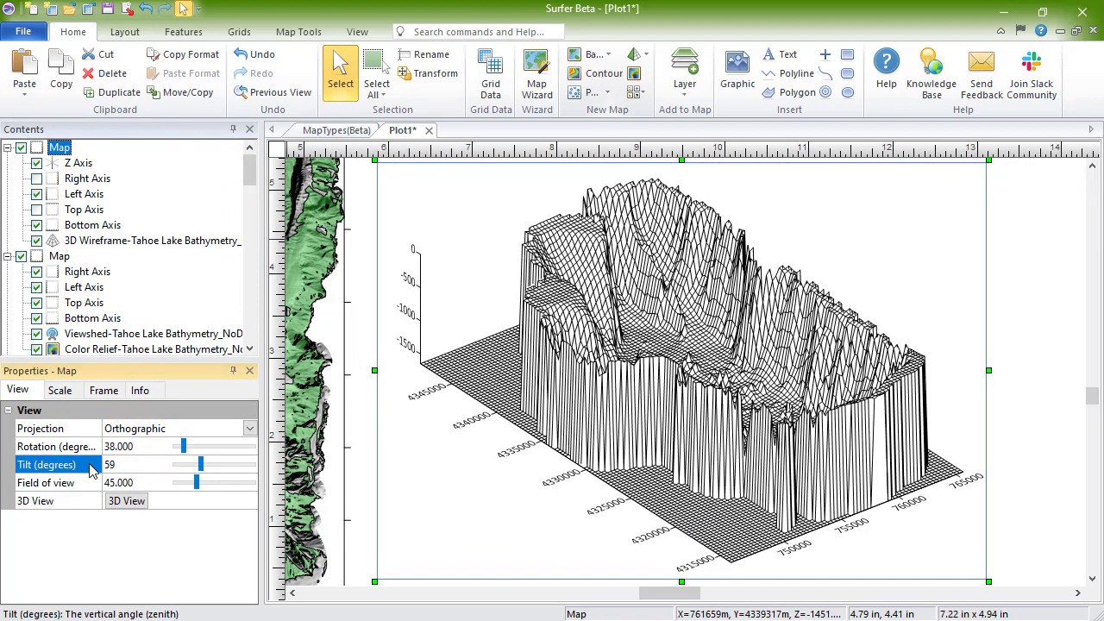
click(154, 446)
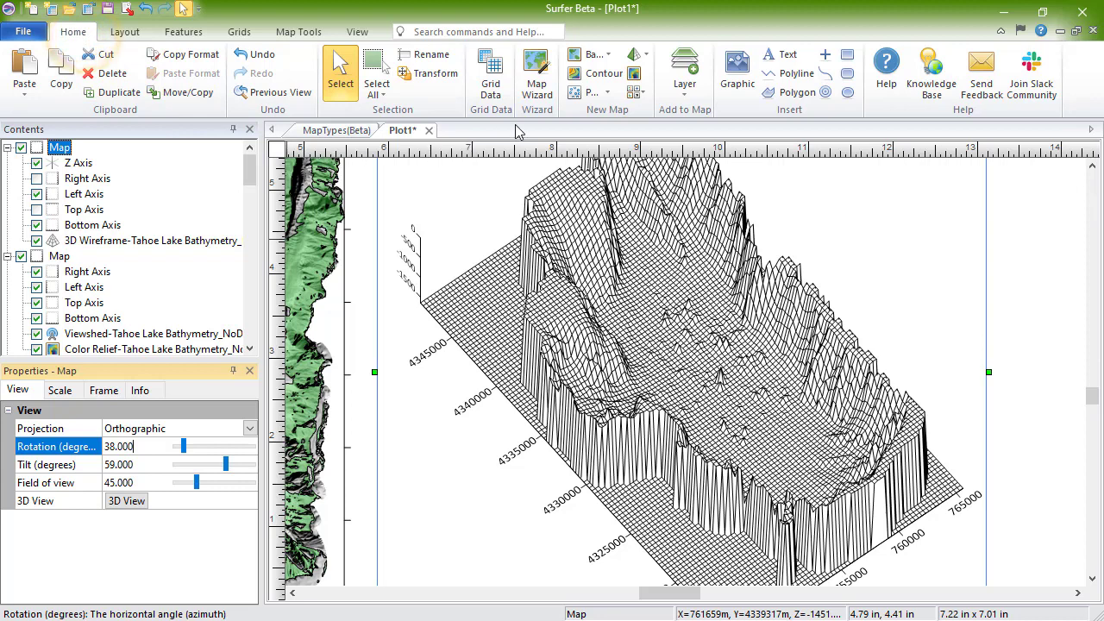
Create a 3D surface map from Tahoe Lake Bathymetry_NoData and place it beside the wireframe.
click(644, 54)
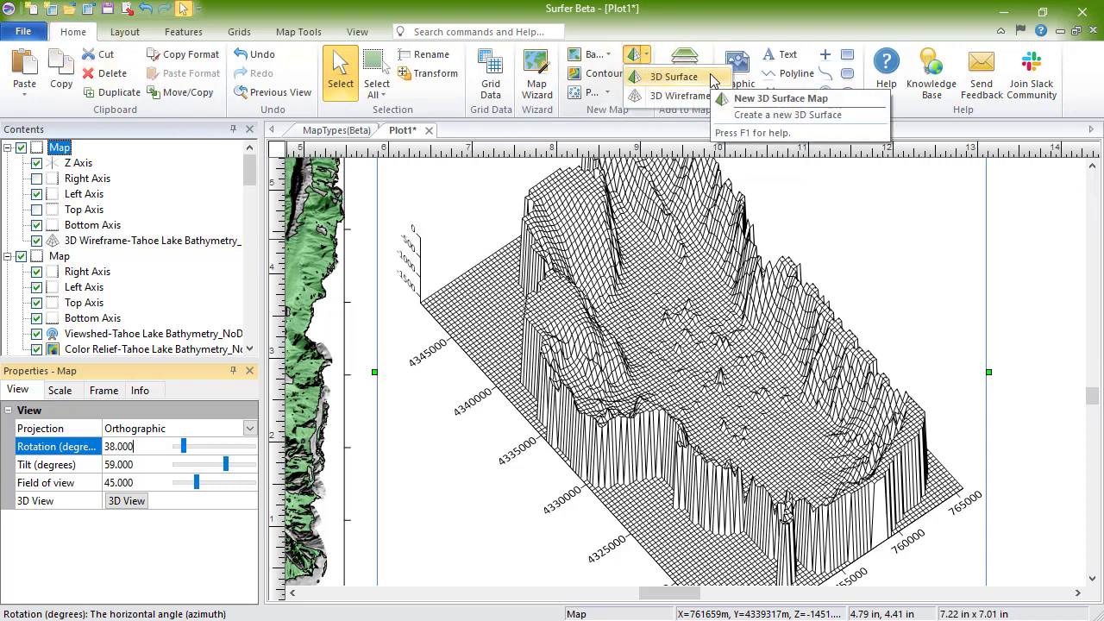
click(713, 78)
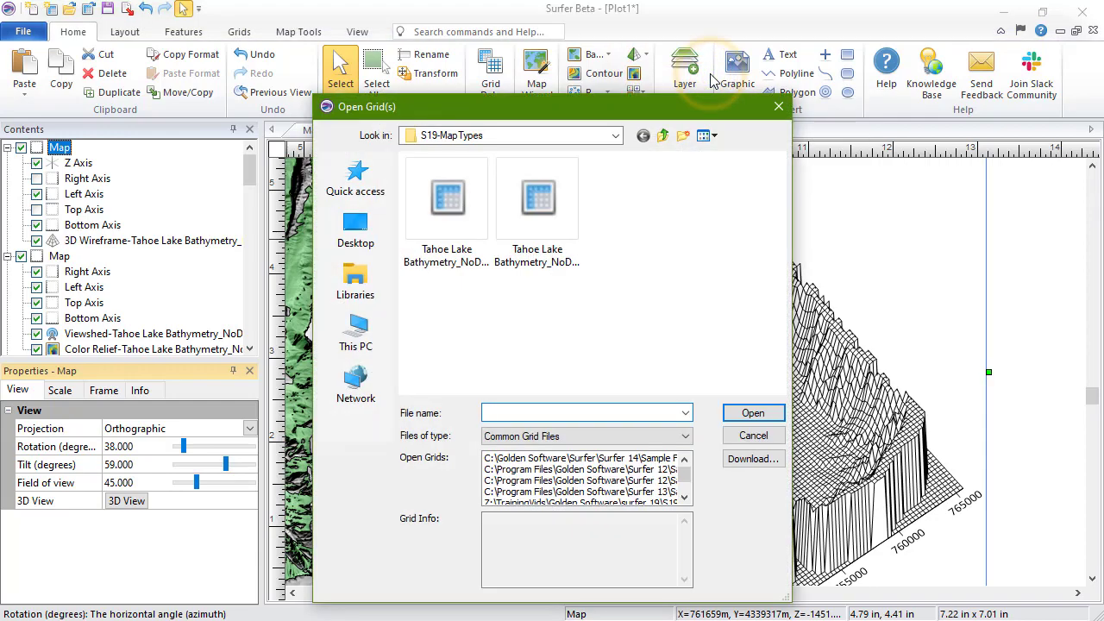
click(449, 197)
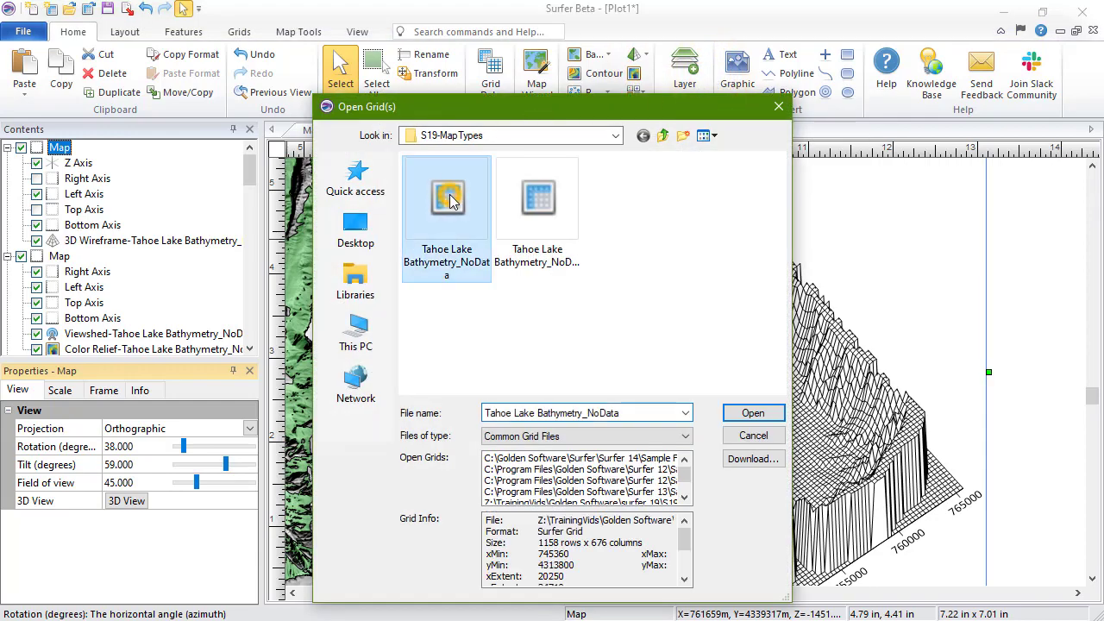
click(771, 415)
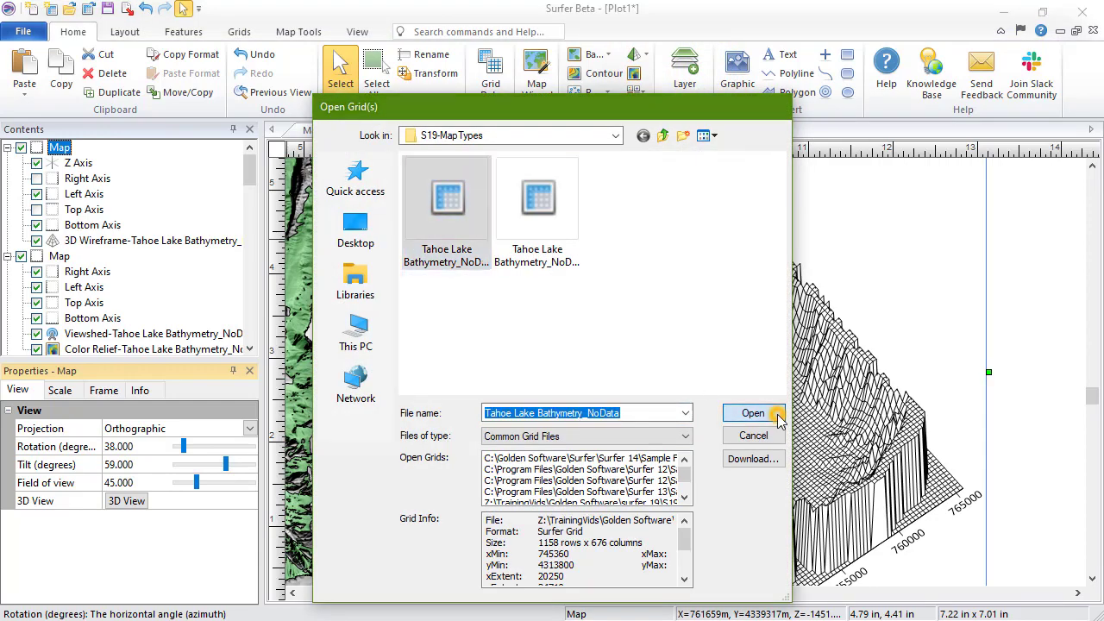
drag(699, 380, 794, 501)
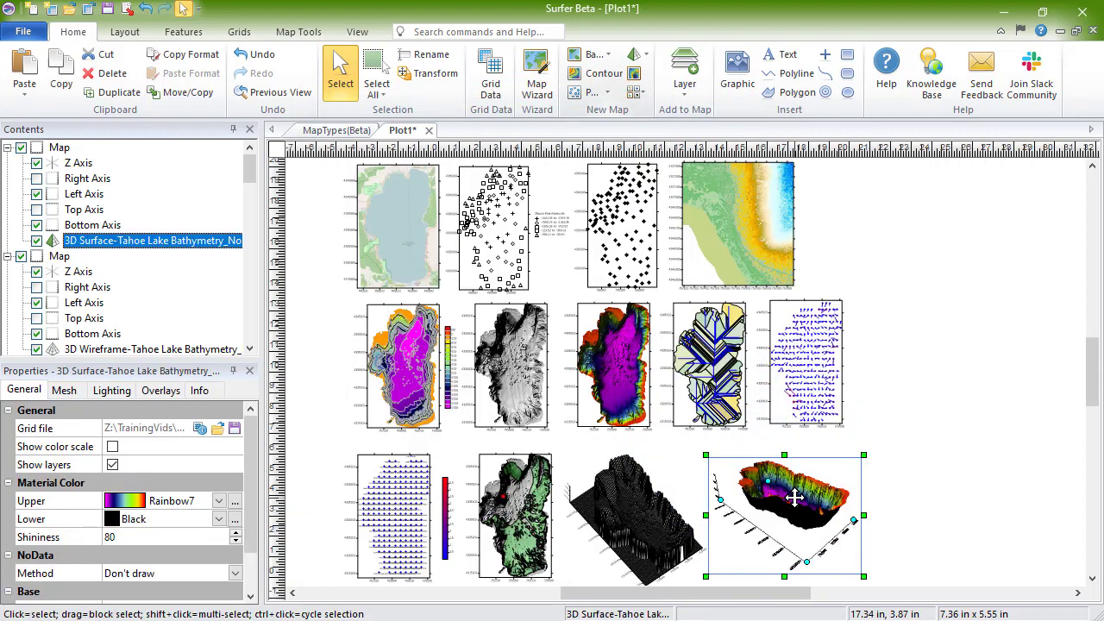
key(ctrl+l)
Give the 3D surface map 38° rotation, 59° tilt and orthographic projection.
click(57, 149)
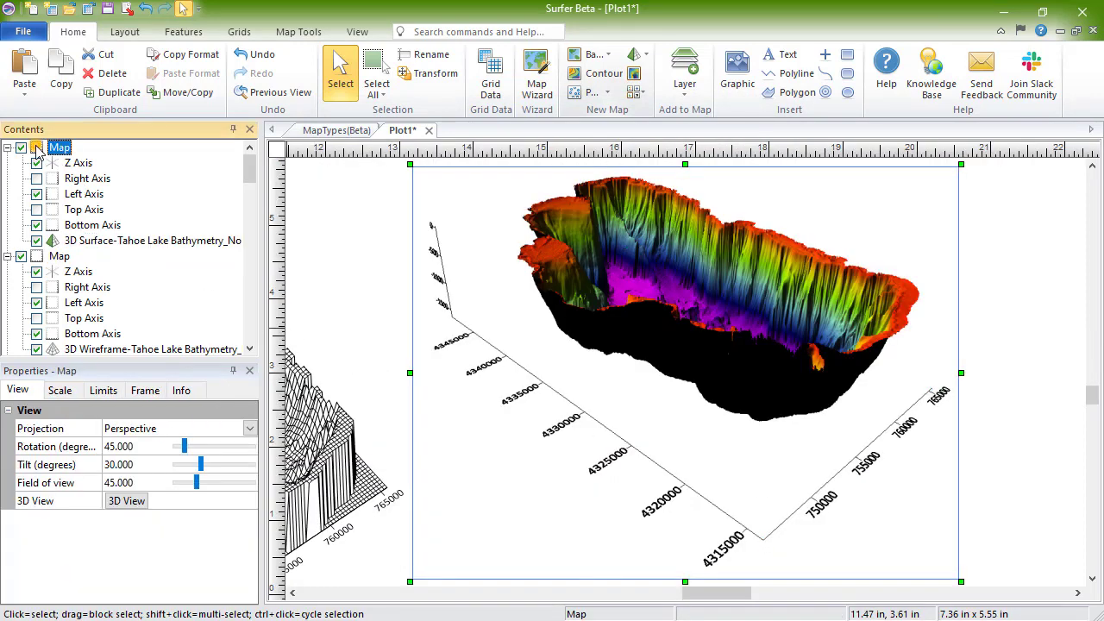
click(119, 447)
text(38)
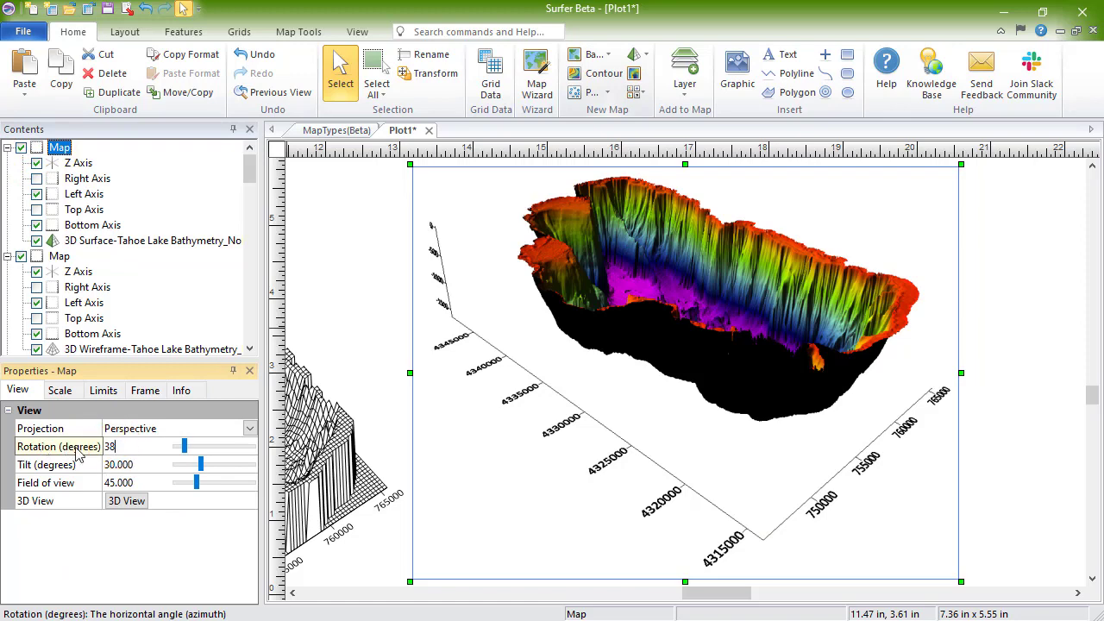
click(125, 464)
text(59)
click(51, 447)
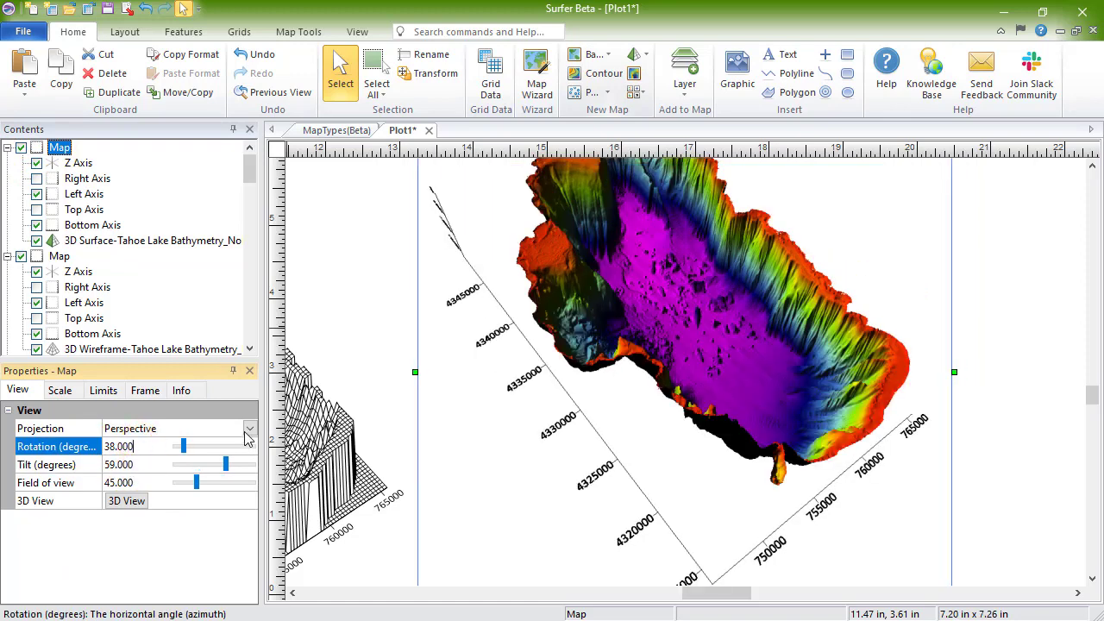
click(249, 429)
click(226, 459)
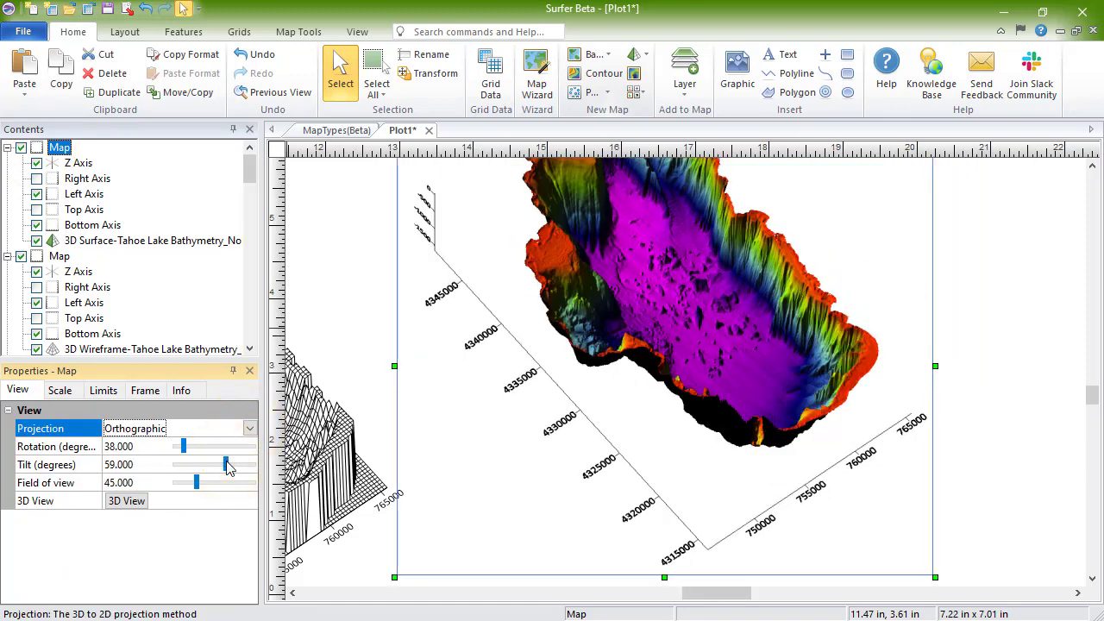
Zoom out to the whole page and select the contour map's layer.
key(ctrl+d)
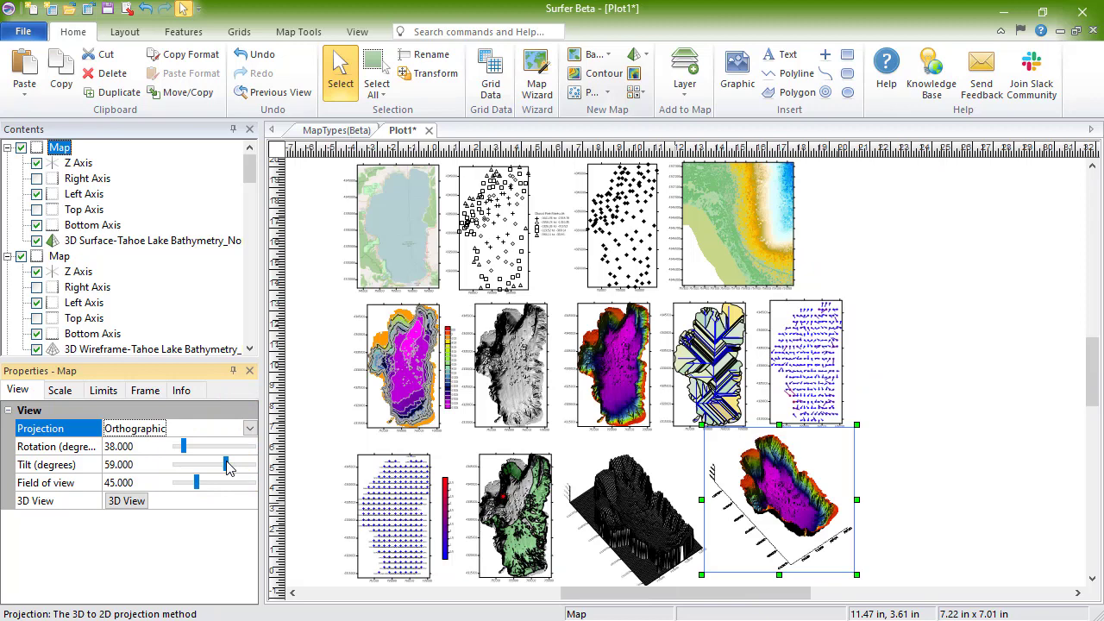
drag(249, 165, 246, 276)
click(52, 259)
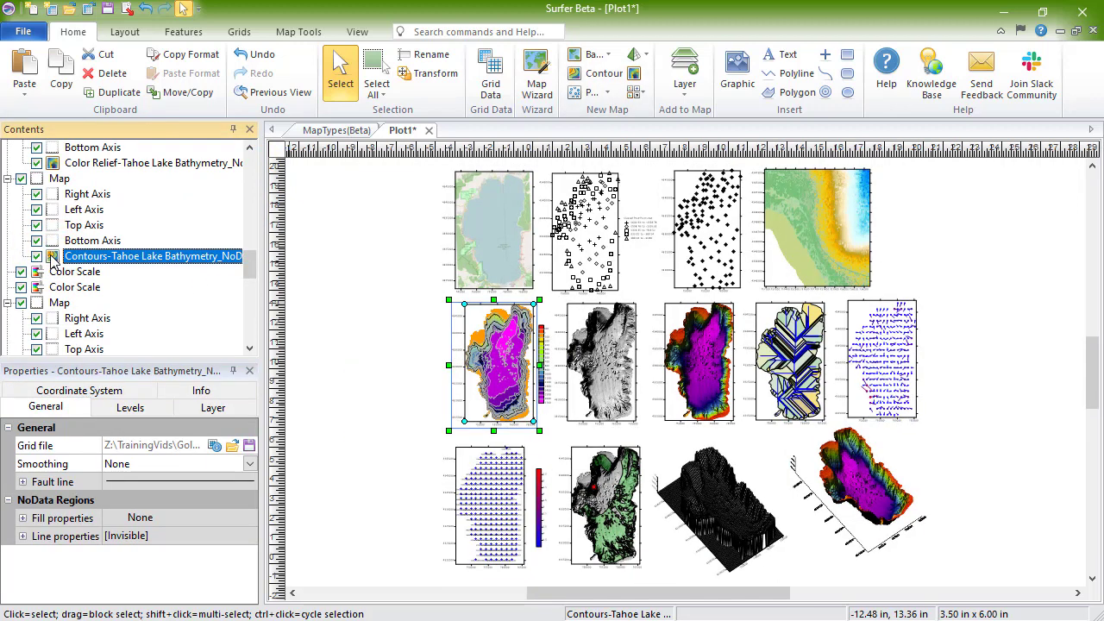
Convert the contour layer to a Color Relief layer and clear the selection.
click(313, 32)
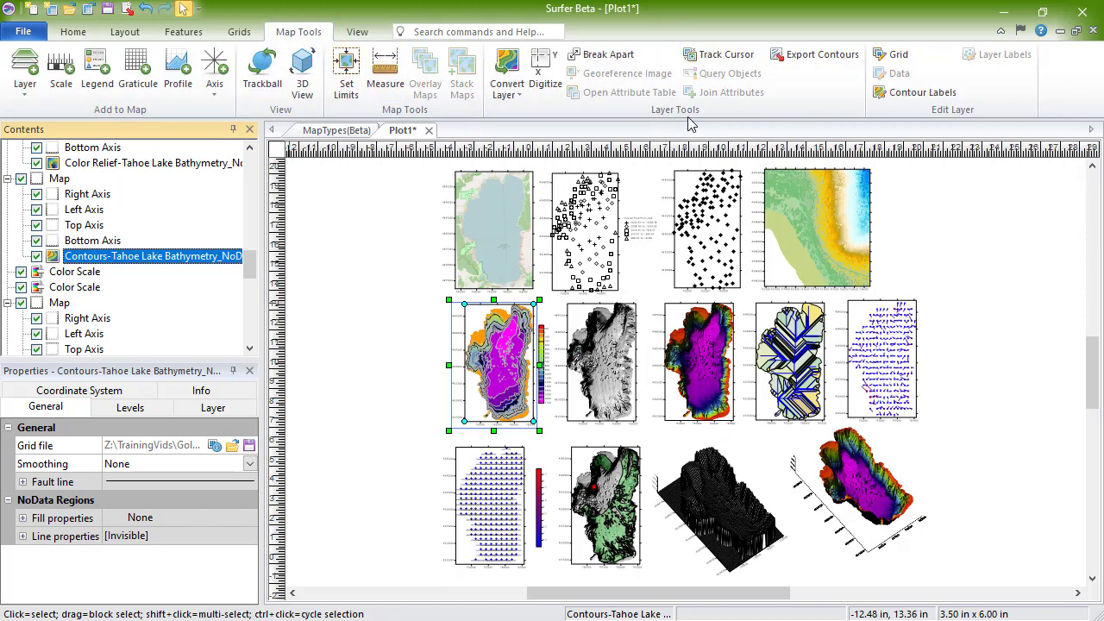
click(509, 95)
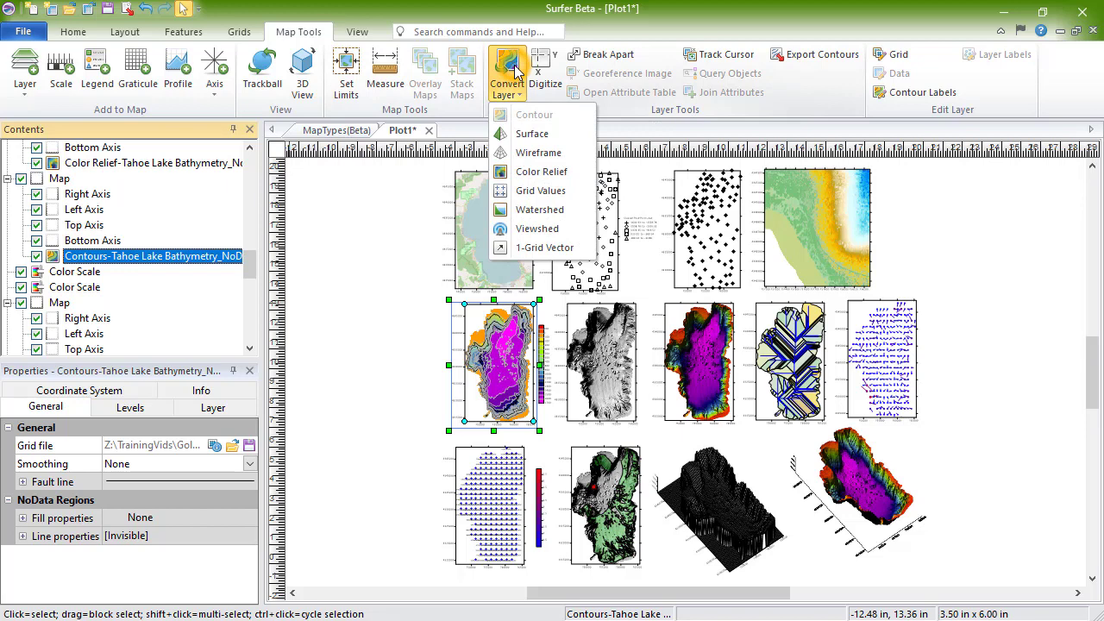
click(576, 175)
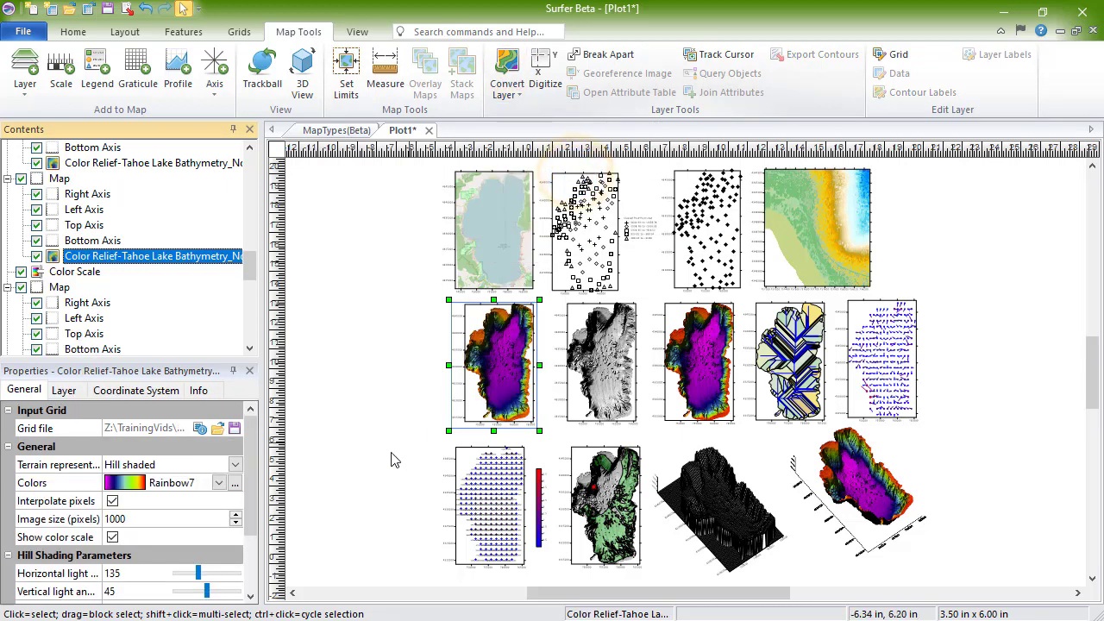
click(381, 374)
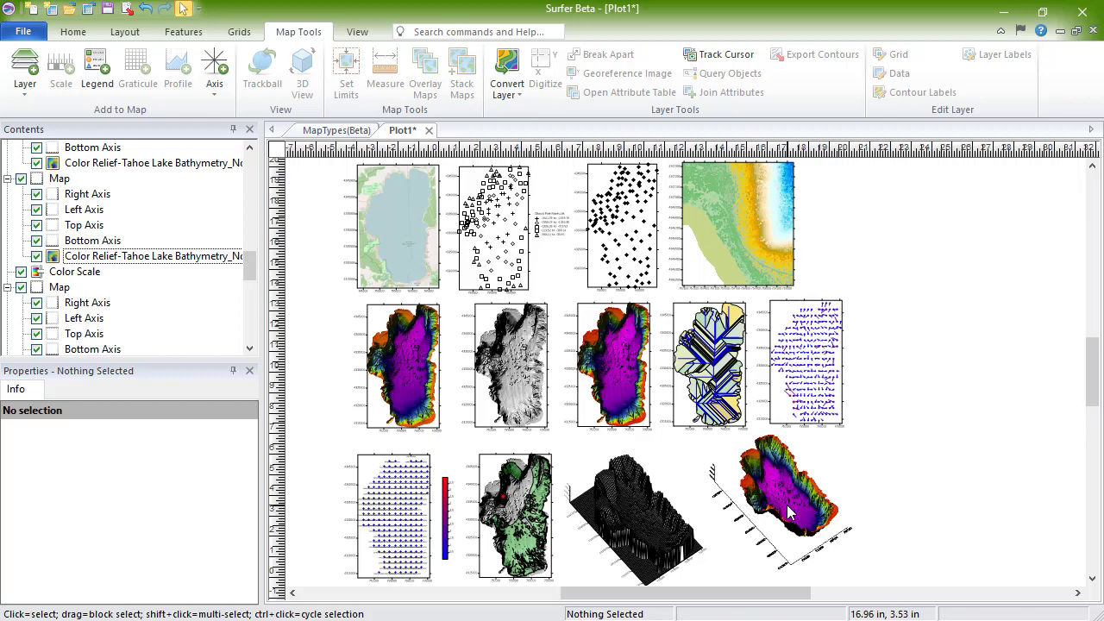
Open the watershed map in a 3D View and rotate the lake surface to a tilted side view.
key(Tab)
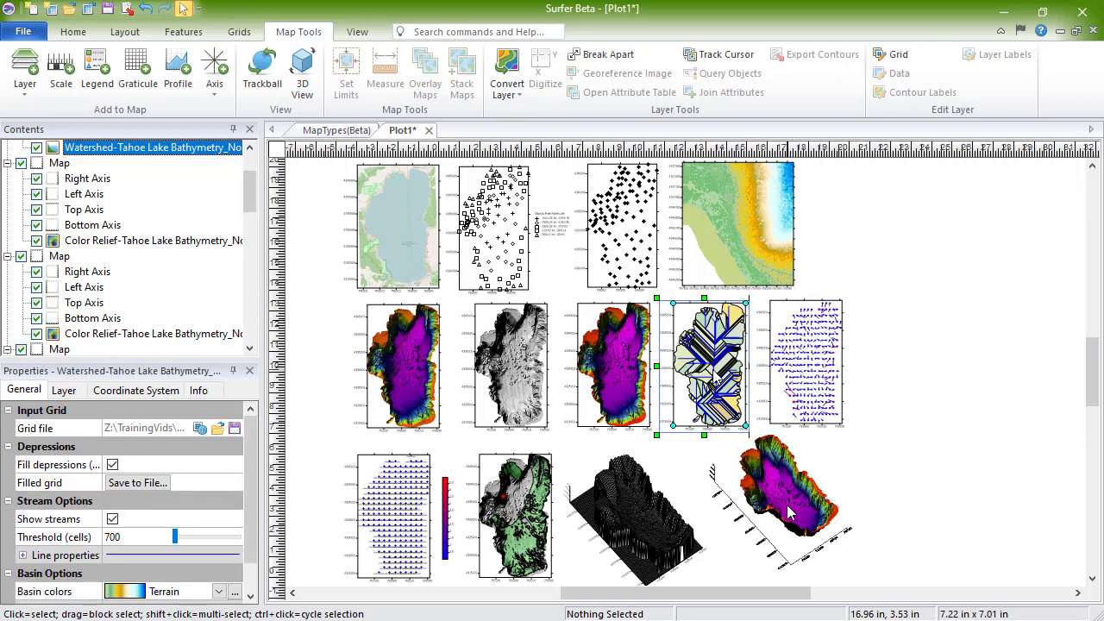
click(318, 35)
click(307, 76)
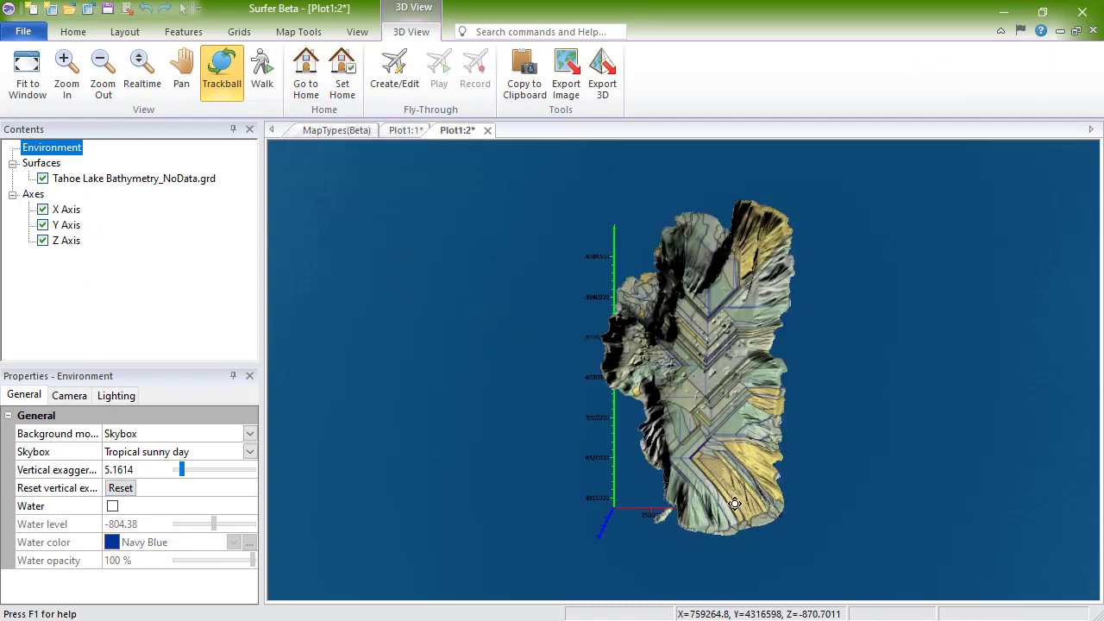
drag(738, 509, 800, 257)
drag(920, 436, 560, 461)
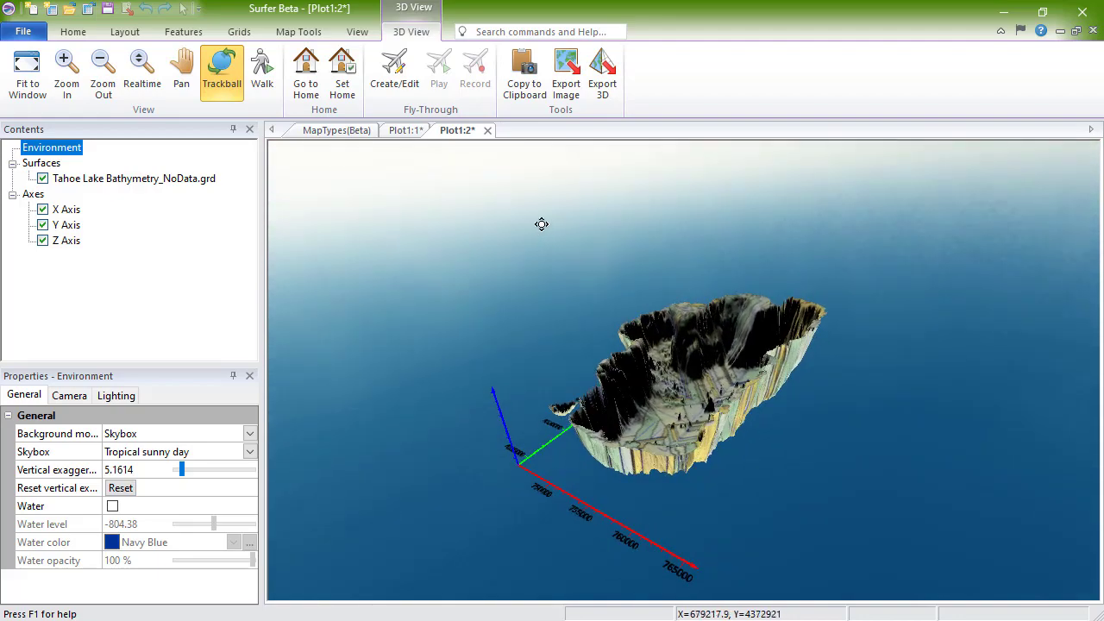